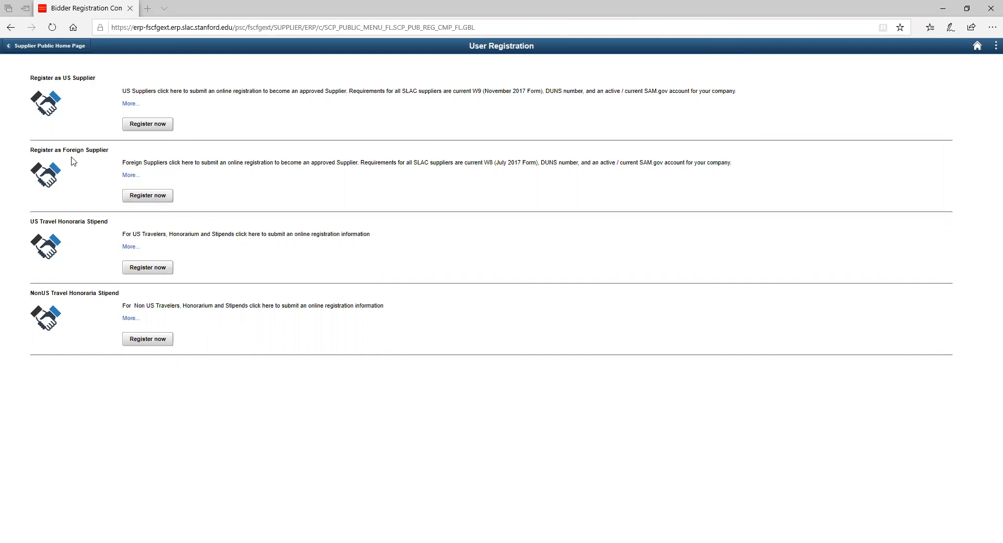
- Start a new Business registration as a Foreign Supplier and continue to Identifying Information
{"action": "left_click", "coordinate": [141, 197]}
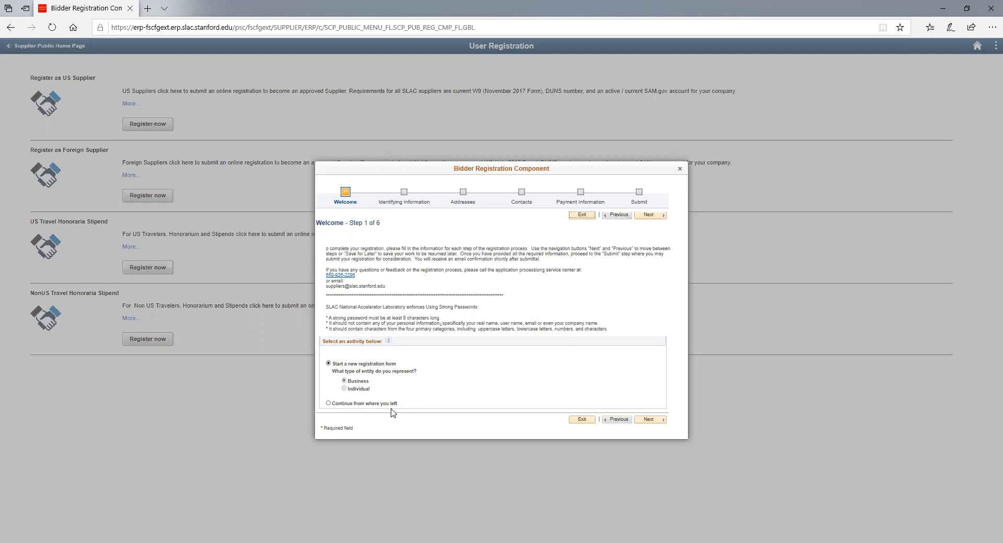
{"action": "left_click", "coordinate": [649, 420]}
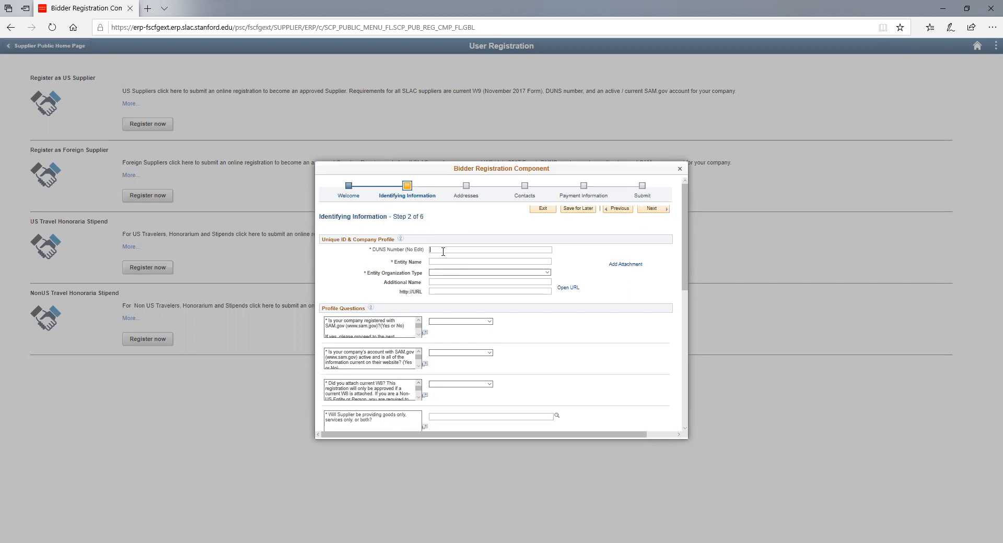
- Enter the company's DUNS number, entity name Test, and Foreign as the entity organization type
{"action": "left_click", "coordinate": [439, 263]}
{"action": "type", "text": "Tersi"}
{"action": "type", "text": "st"}
{"action": "key", "text": "Tab"}
{"action": "left_click", "coordinate": [458, 272]}
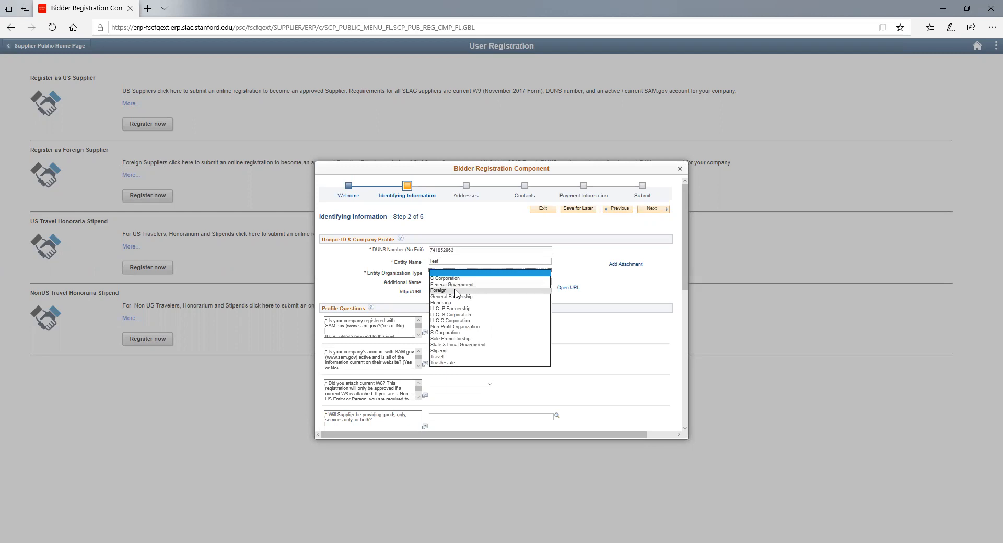
{"action": "left_click", "coordinate": [453, 290]}
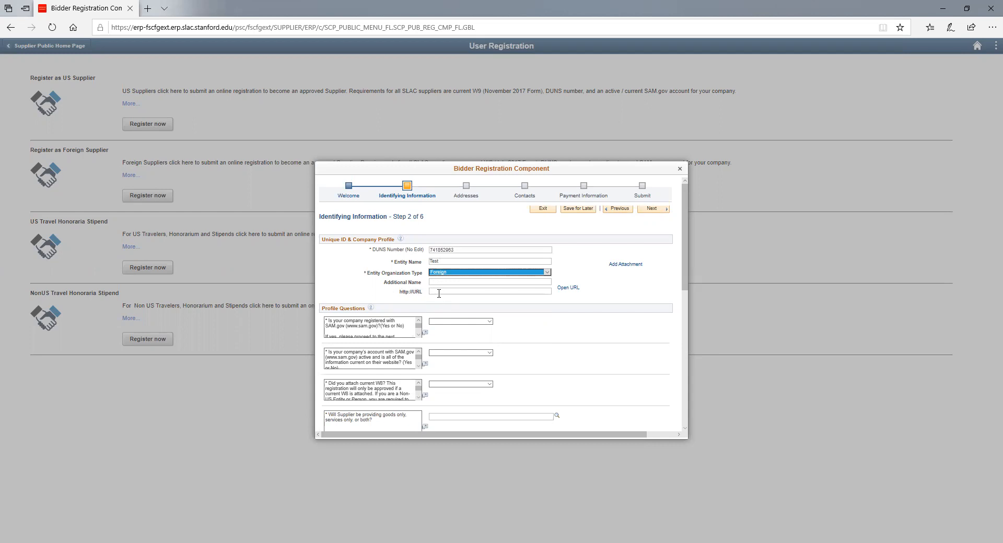
{"action": "left_click", "coordinate": [439, 293]}
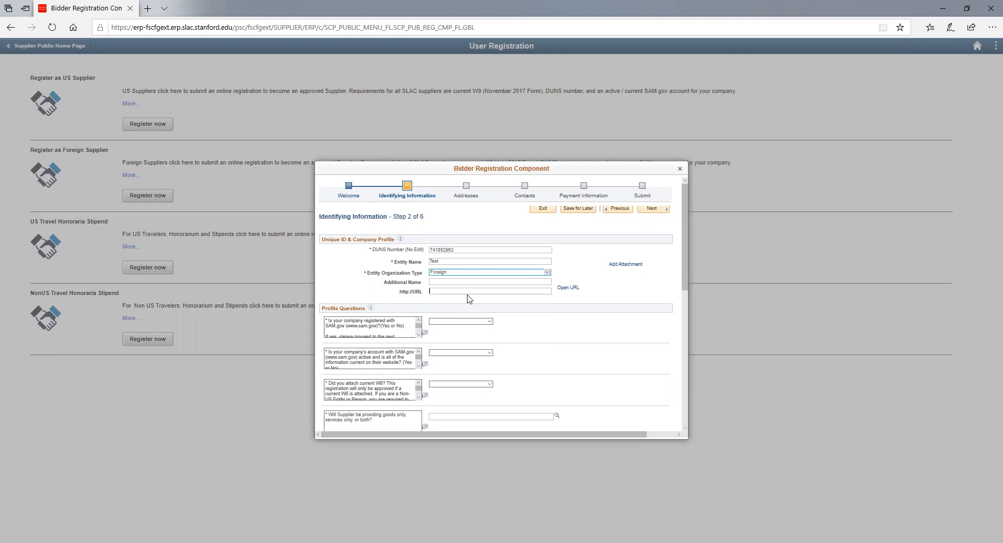
- Upload 12388.pdf from the W9 folder as the first attachment
{"action": "left_click", "coordinate": [614, 266]}
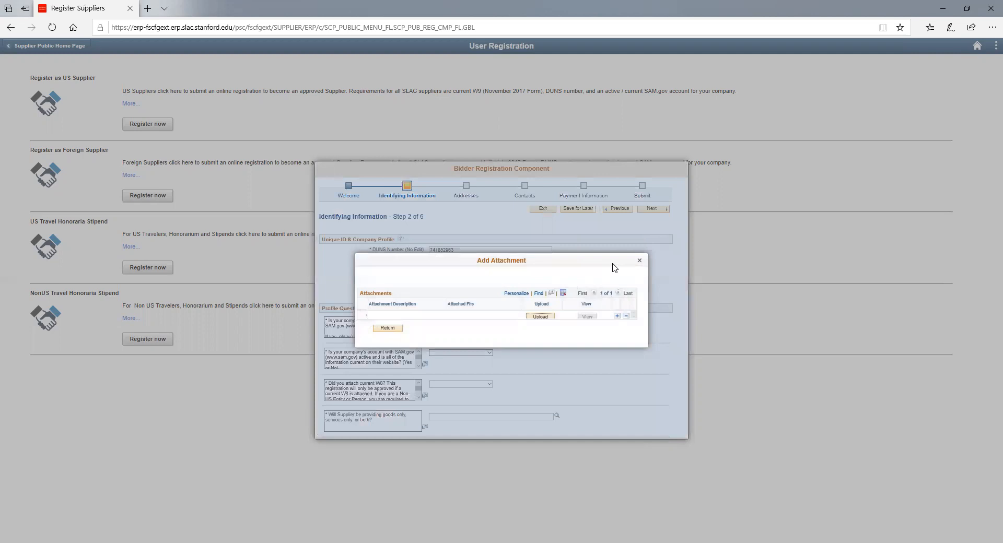
{"action": "left_click", "coordinate": [541, 317]}
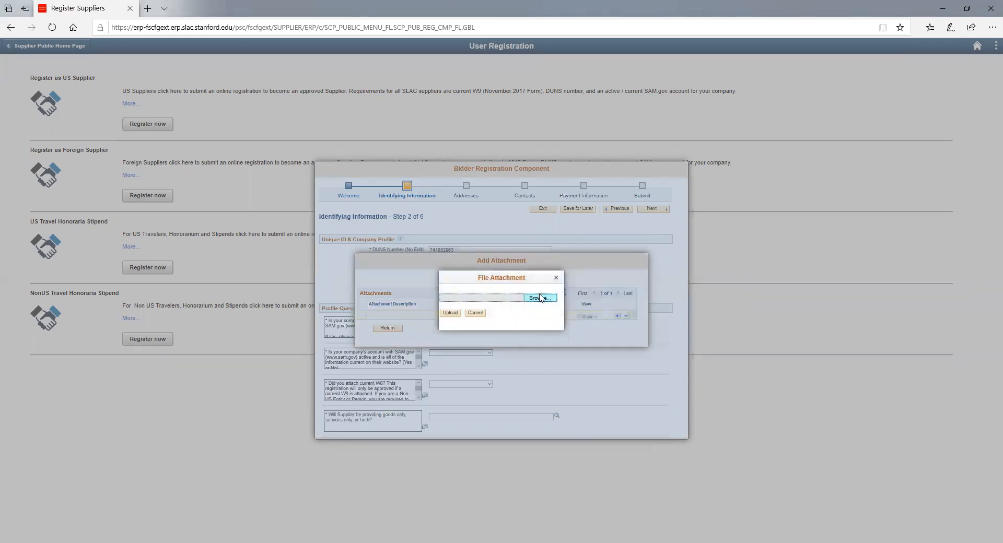
{"action": "left_click", "coordinate": [539, 298]}
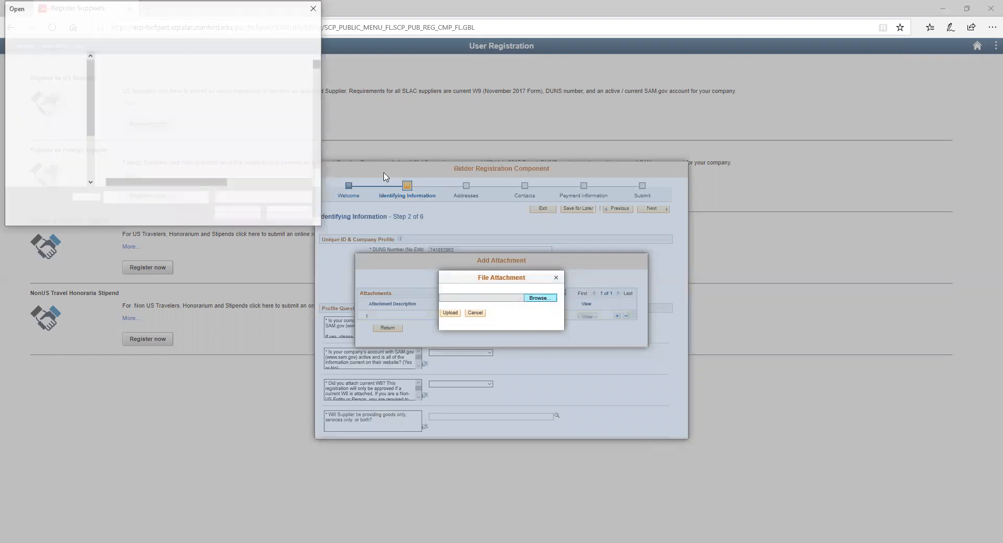
{"action": "left_click", "coordinate": [125, 160]}
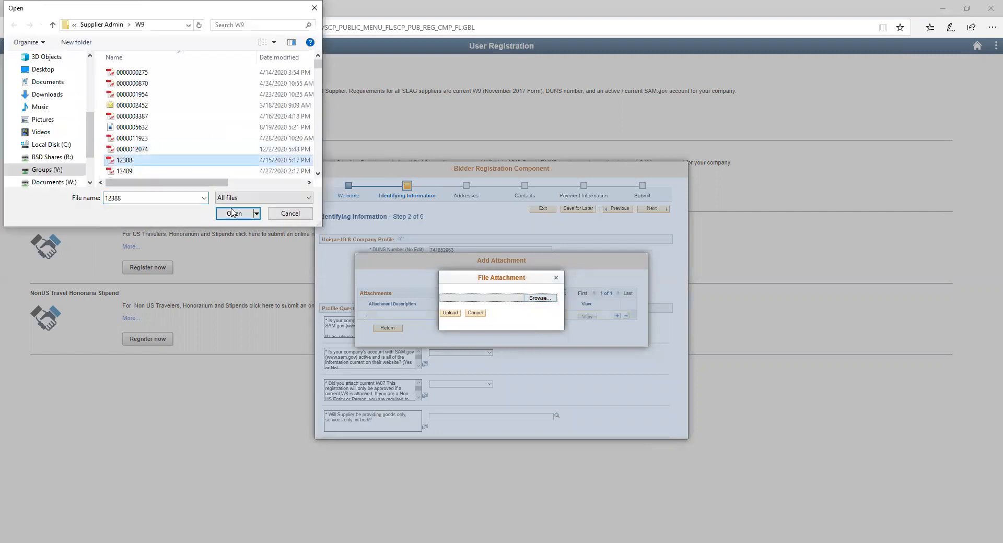
{"action": "key", "text": "Return"}
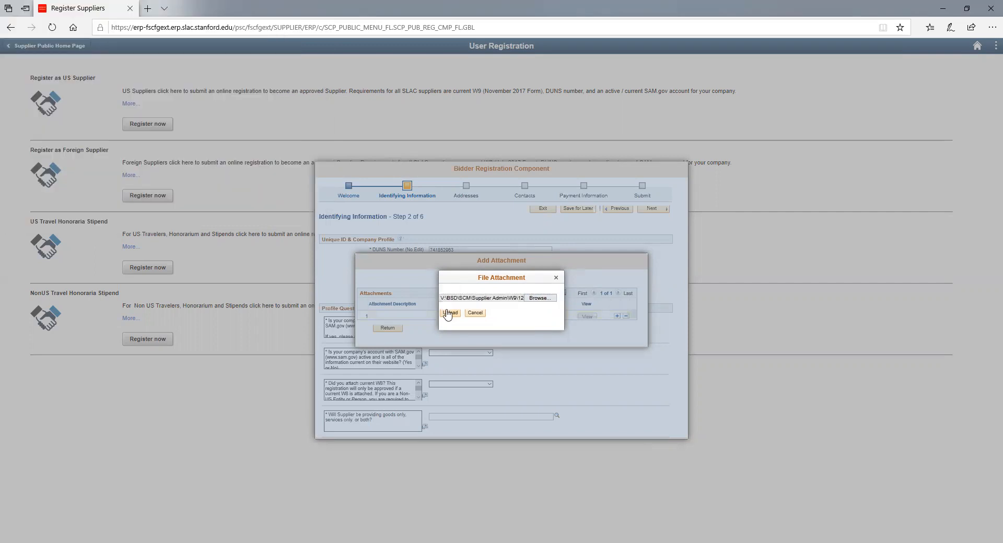
{"action": "left_click", "coordinate": [449, 313]}
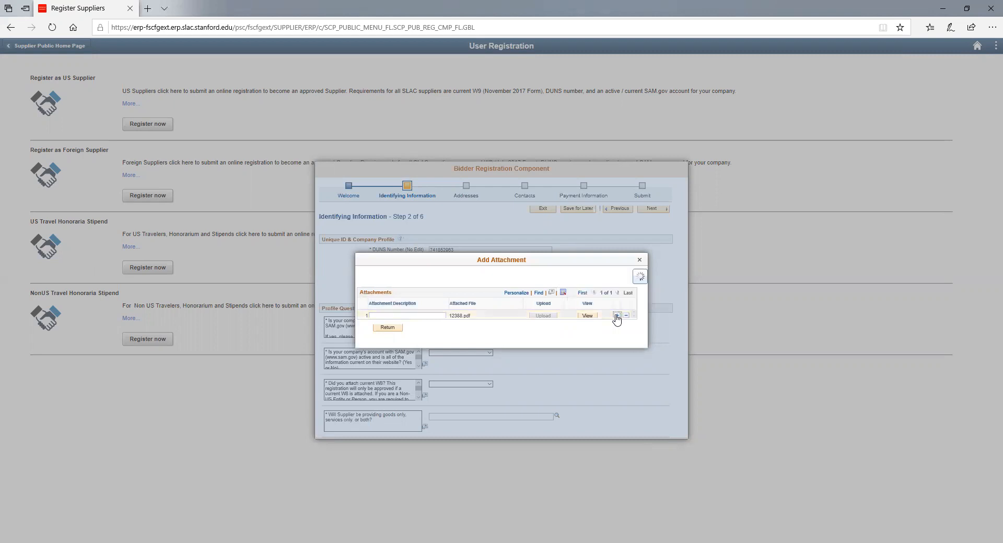
- Add a second attachment row and upload 13489.pdf
{"action": "left_click", "coordinate": [616, 316]}
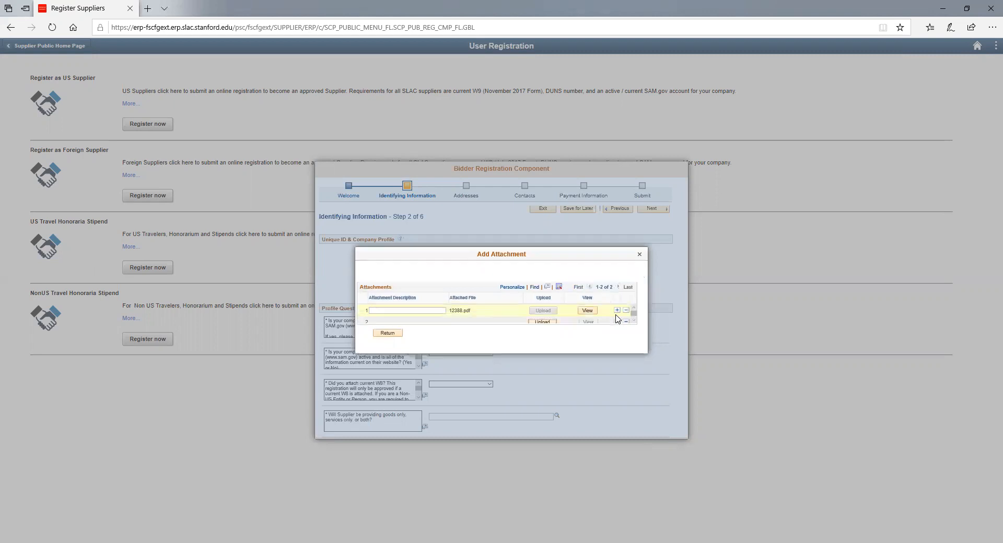
{"action": "left_click", "coordinate": [545, 323]}
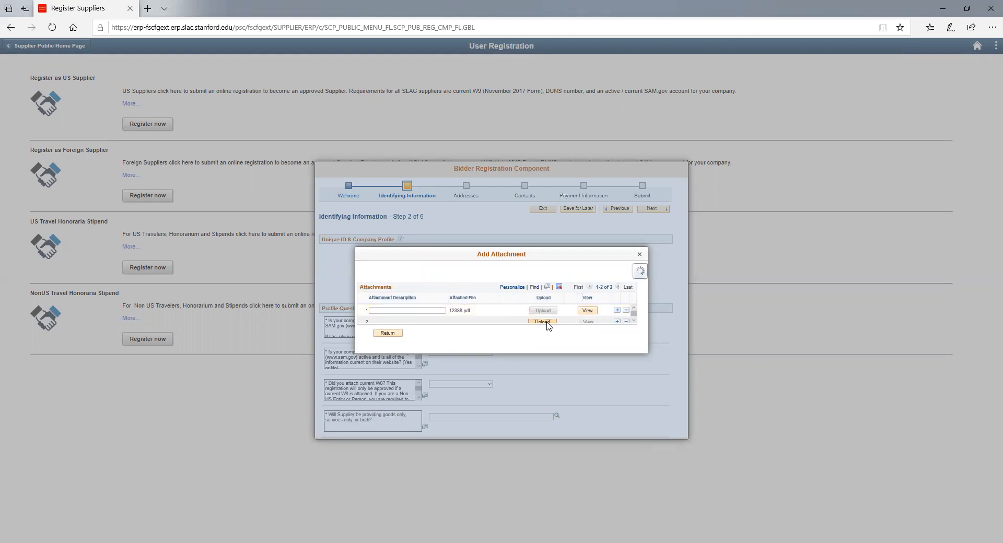
{"action": "left_click", "coordinate": [541, 301]}
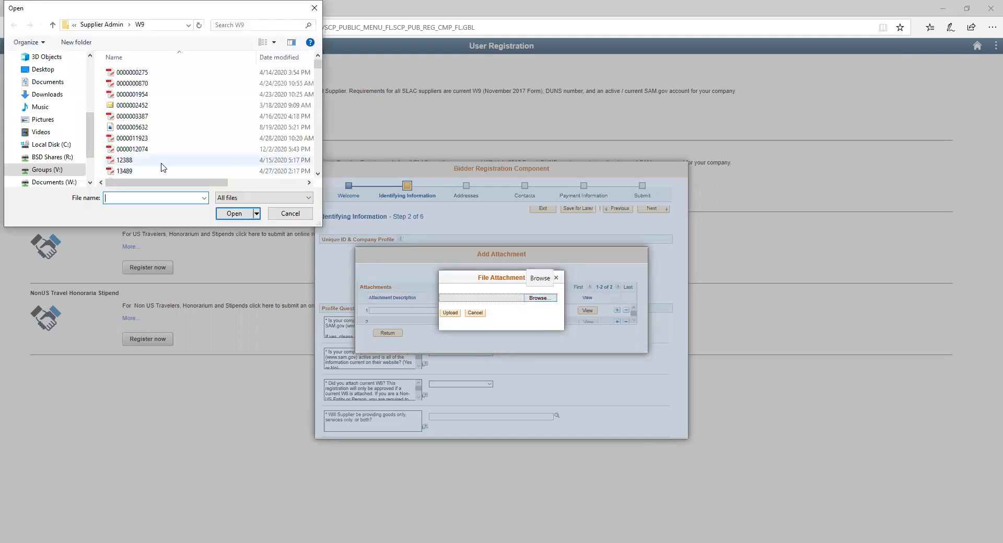
{"action": "left_click", "coordinate": [160, 173]}
{"action": "left_click", "coordinate": [231, 215]}
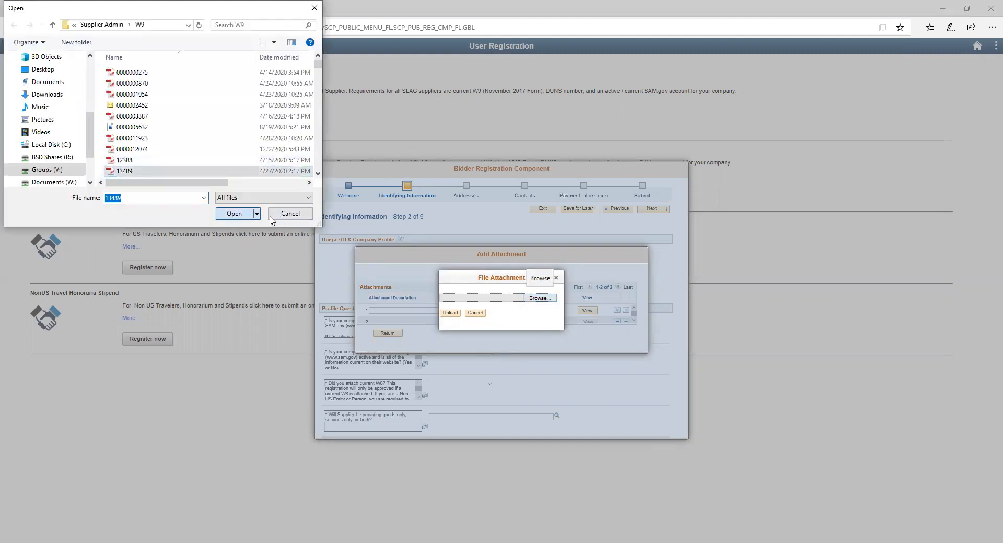
{"action": "left_click", "coordinate": [446, 314]}
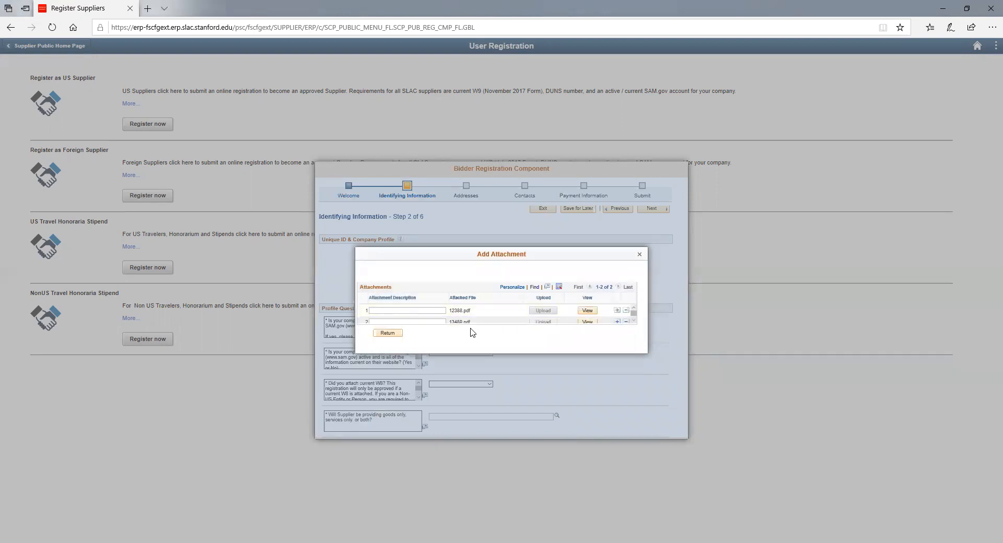
- Describe the attachments as 'W-8' and 'Banking Information'
{"action": "left_click", "coordinate": [391, 310]}
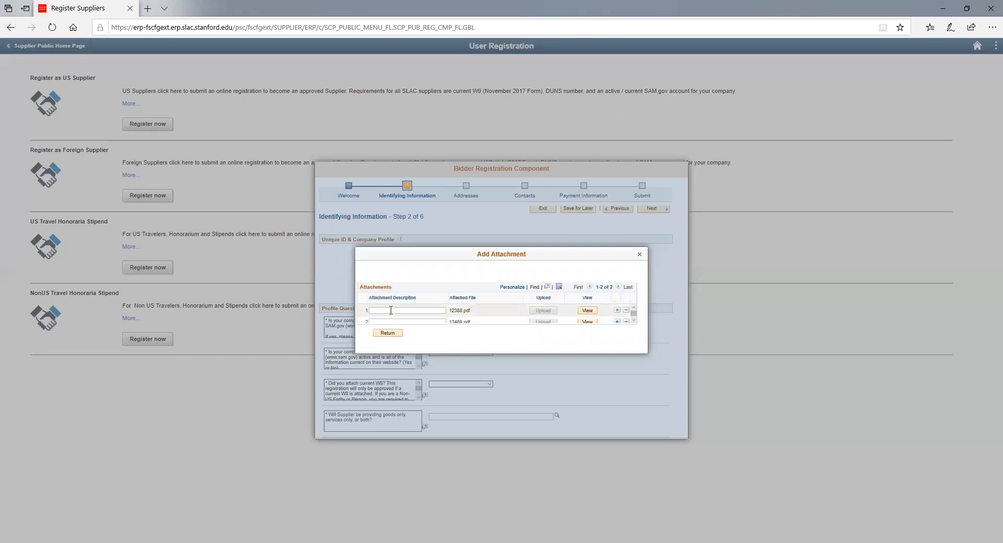
{"action": "type", "text": "W-8"}
{"action": "left_click", "coordinate": [387, 321]}
{"action": "type", "text": "compan"}
{"action": "key", "text": "BackSpace"}
{"action": "key", "text": "BackSpace"}
{"action": "key", "text": "BackSpace"}
{"action": "key", "text": "BackSpace"}
{"action": "key", "text": "BackSpace"}
{"action": "key", "text": "BackSpace"}
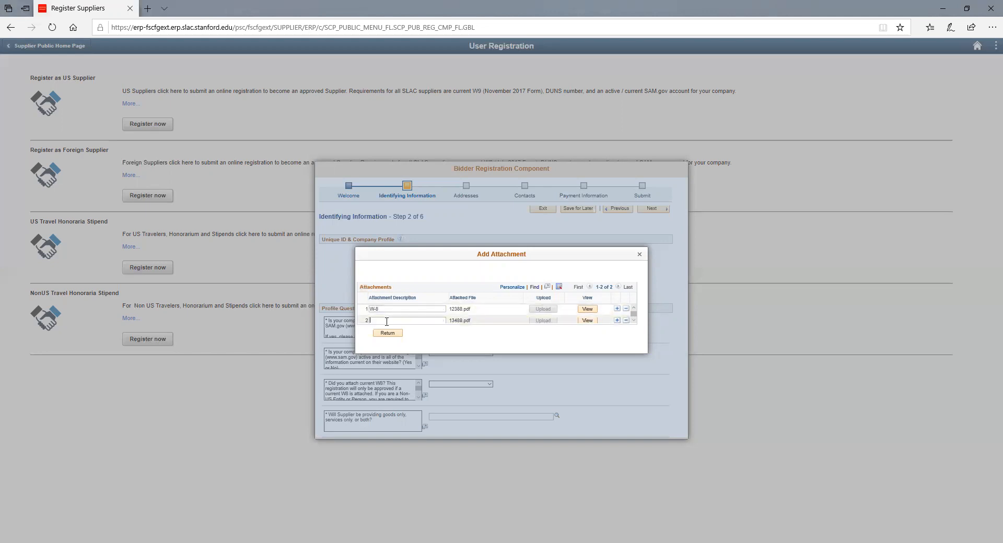
{"action": "type", "text": "Ba"}
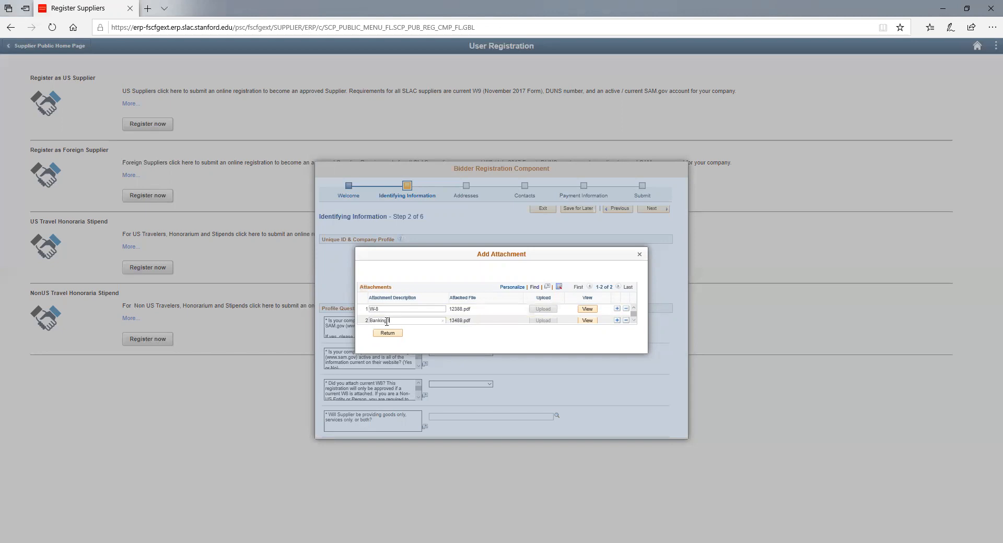
{"action": "type", "text": "nking Inforammation"}
- Return to the form and answer Yes to SAM.gov registration and an active SAM.gov account
{"action": "left_click", "coordinate": [387, 333]}
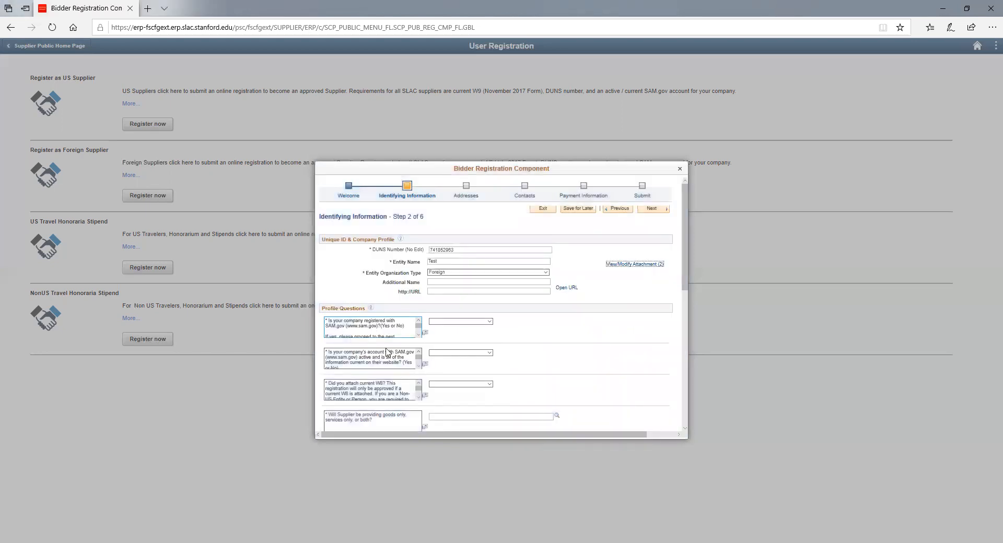
{"action": "scroll", "coordinate": [424, 343], "scroll_direction": "down", "scroll_amount": 3}
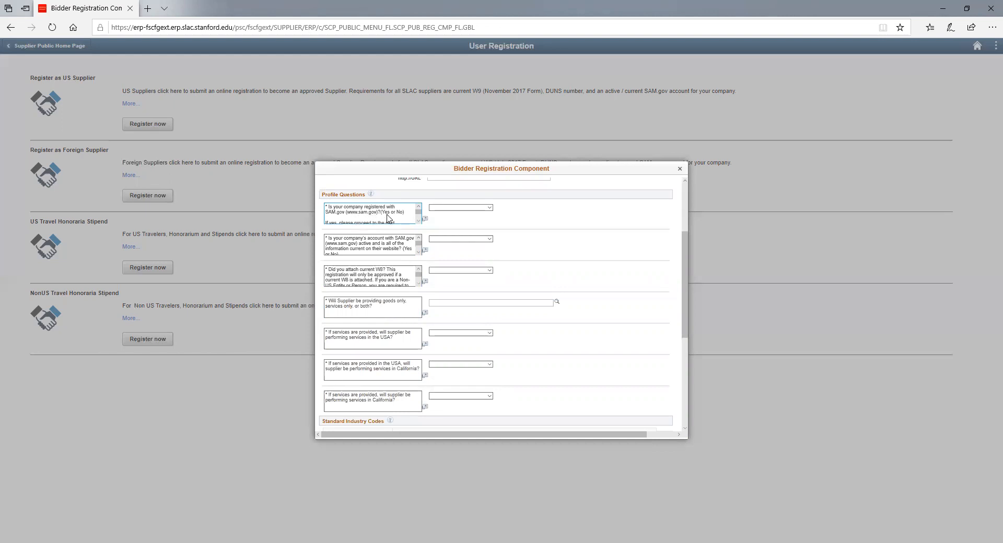
{"action": "left_click", "coordinate": [437, 210]}
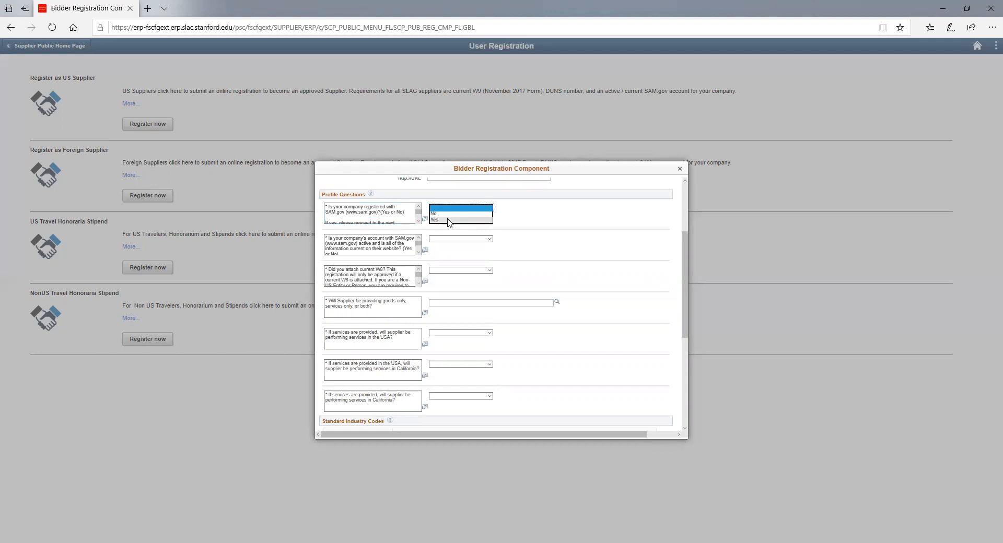
{"action": "left_click", "coordinate": [448, 220]}
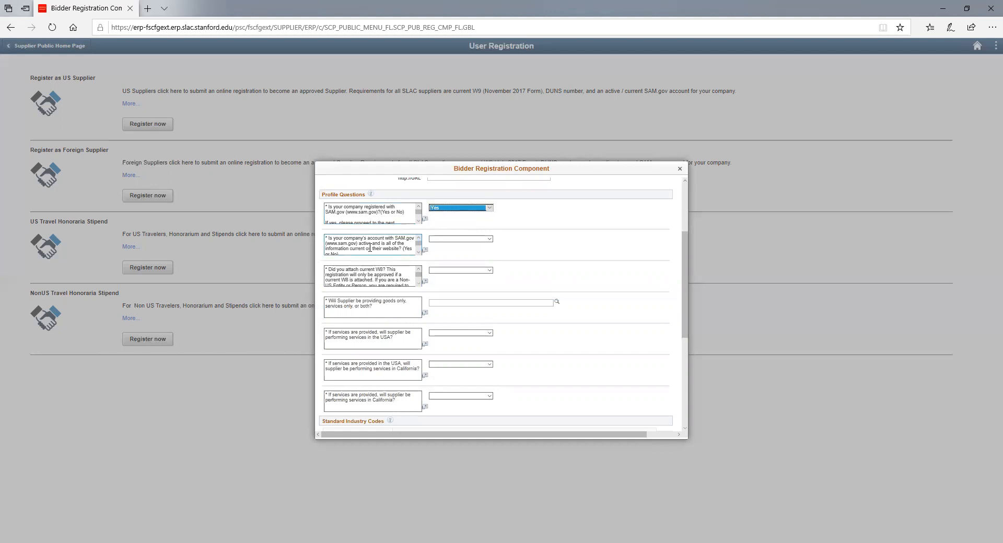
{"action": "left_click", "coordinate": [468, 240]}
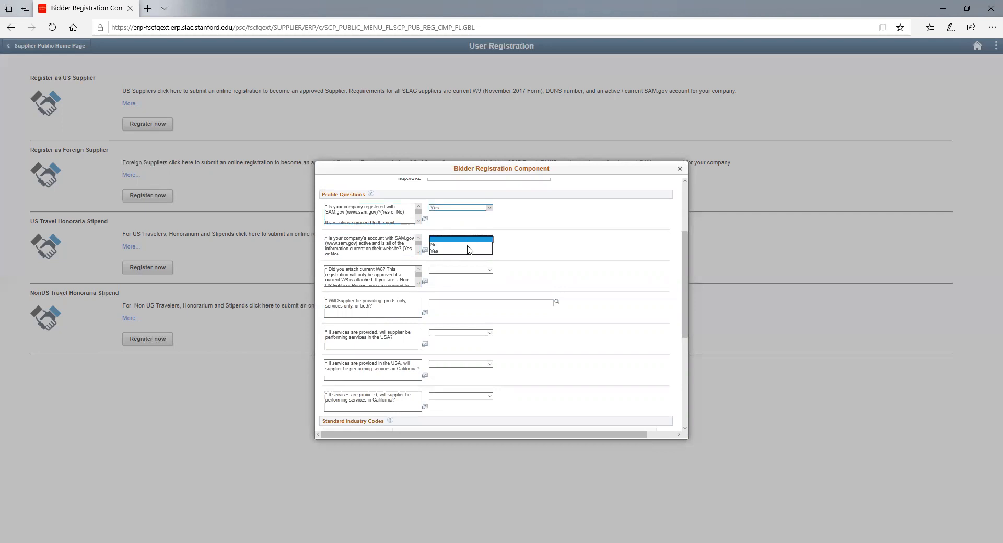
{"action": "left_click", "coordinate": [468, 252]}
- Answer Yes to the W-8 attached profile question
{"action": "scroll", "coordinate": [537, 256], "scroll_direction": "down", "scroll_amount": 2}
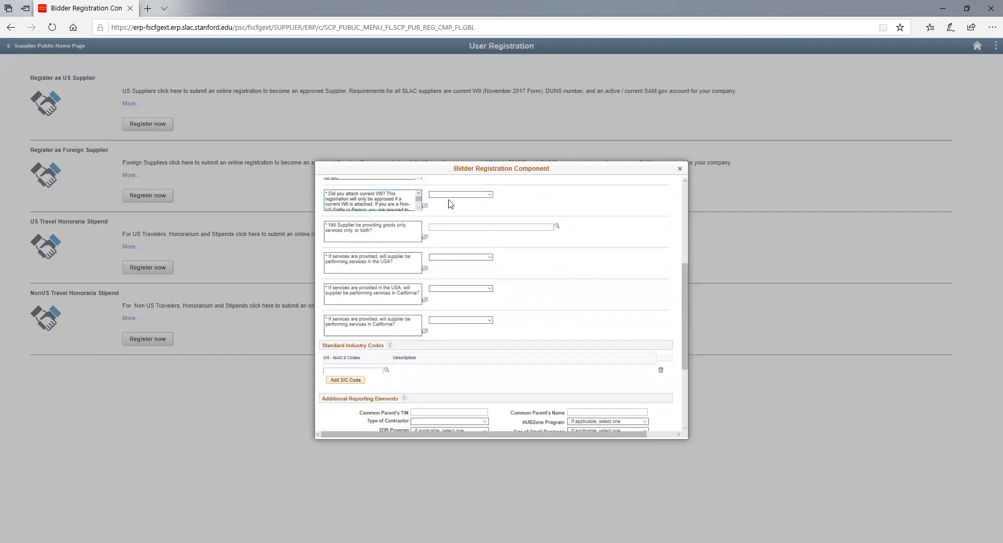
{"action": "left_click", "coordinate": [418, 208]}
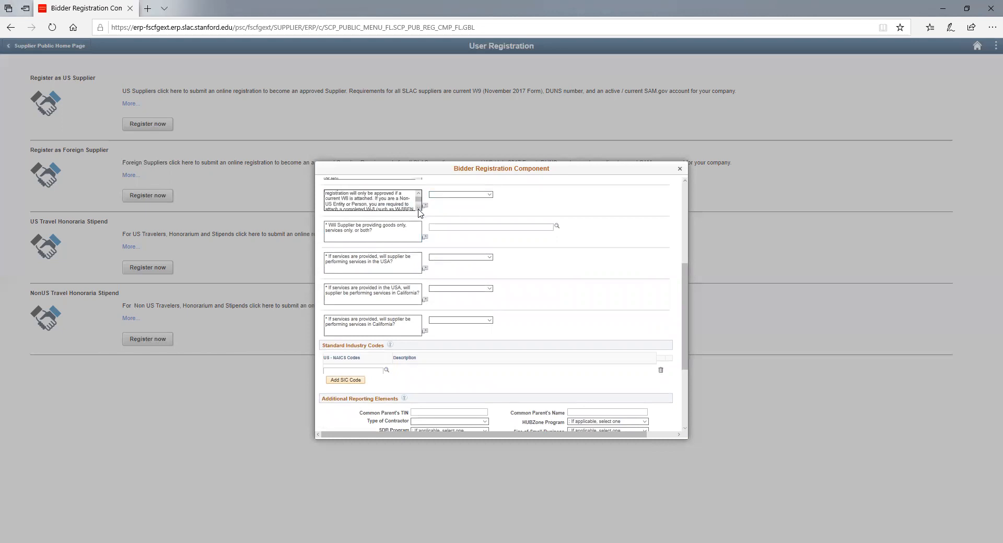
{"action": "scroll", "coordinate": [418, 209], "scroll_direction": "down", "scroll_amount": 3}
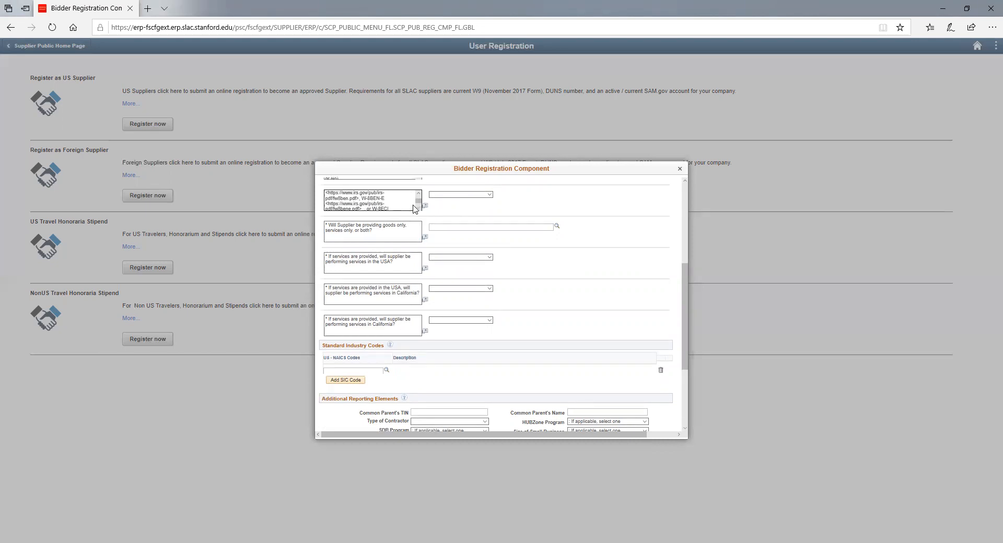
{"action": "scroll", "coordinate": [418, 206], "scroll_direction": "down", "scroll_amount": 3}
{"action": "left_click", "coordinate": [448, 196]}
{"action": "left_click", "coordinate": [449, 206]}
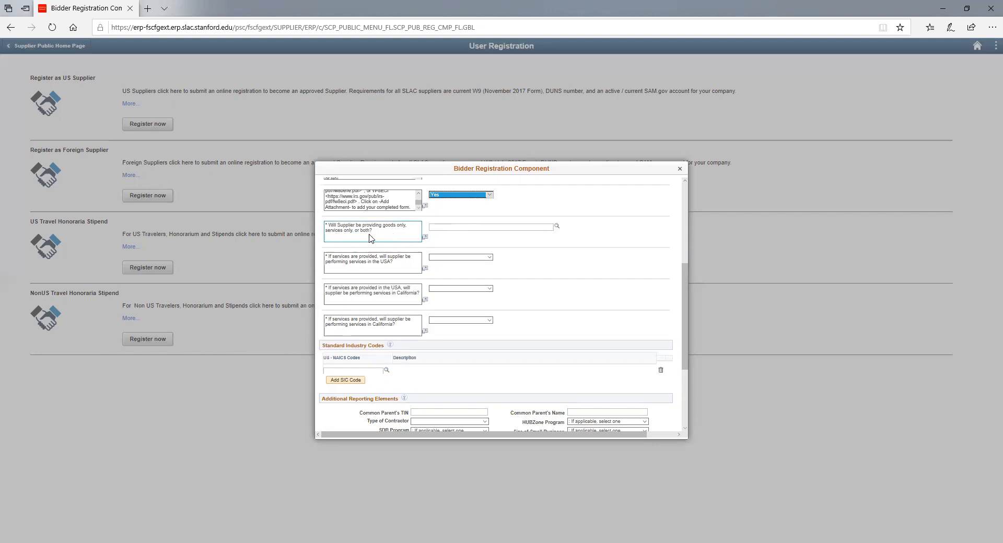
- Answer the goods or services question with Services Only
{"action": "left_click", "coordinate": [450, 228]}
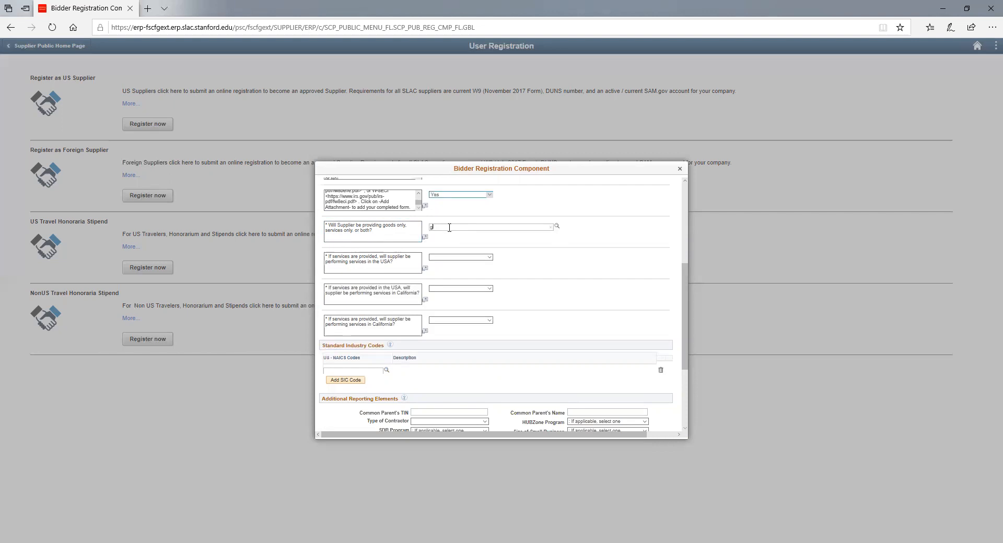
{"action": "key", "text": "BackSpace"}
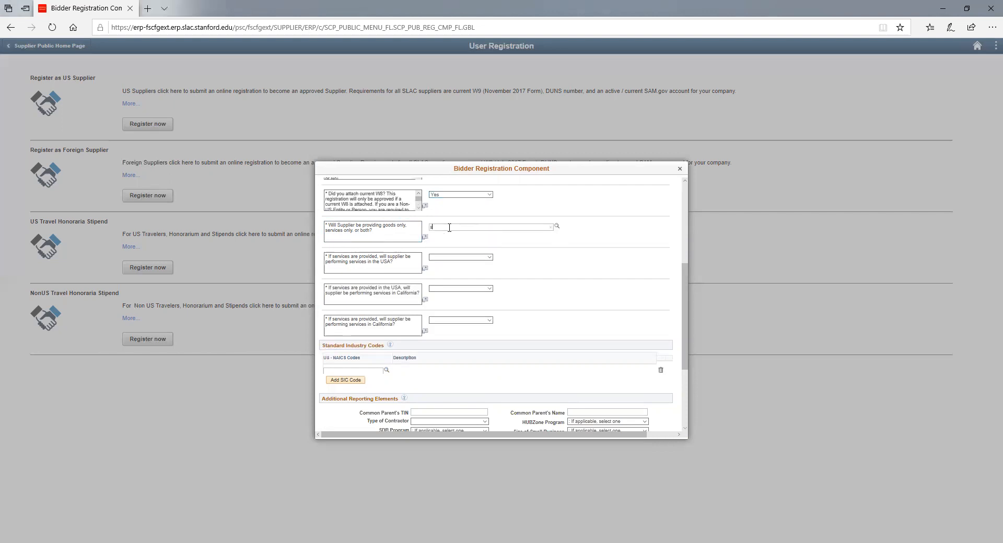
{"action": "key", "text": "BackSpace"}
{"action": "type", "text": "b"}
{"action": "key", "text": "BackSpace"}
{"action": "left_click", "coordinate": [557, 226]}
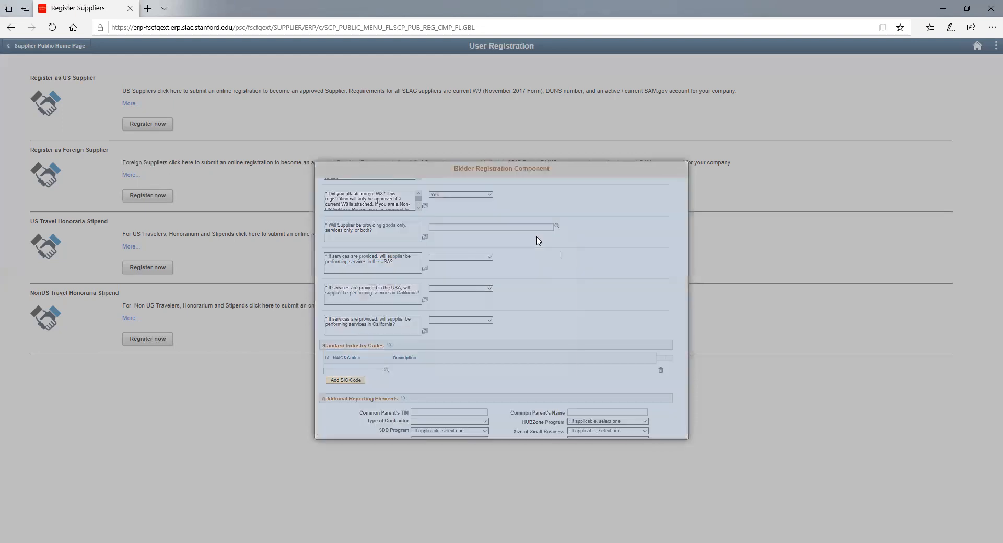
{"action": "left_click", "coordinate": [490, 325]}
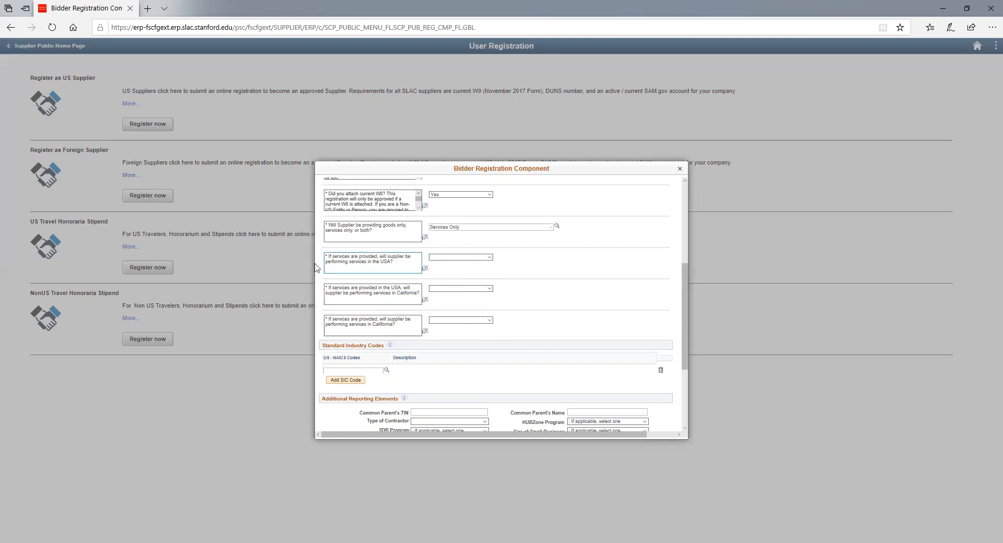
- Answer Yes to performing services in the USA, in-USA California, and California
{"action": "left_click", "coordinate": [354, 259]}
{"action": "left_click", "coordinate": [457, 258]}
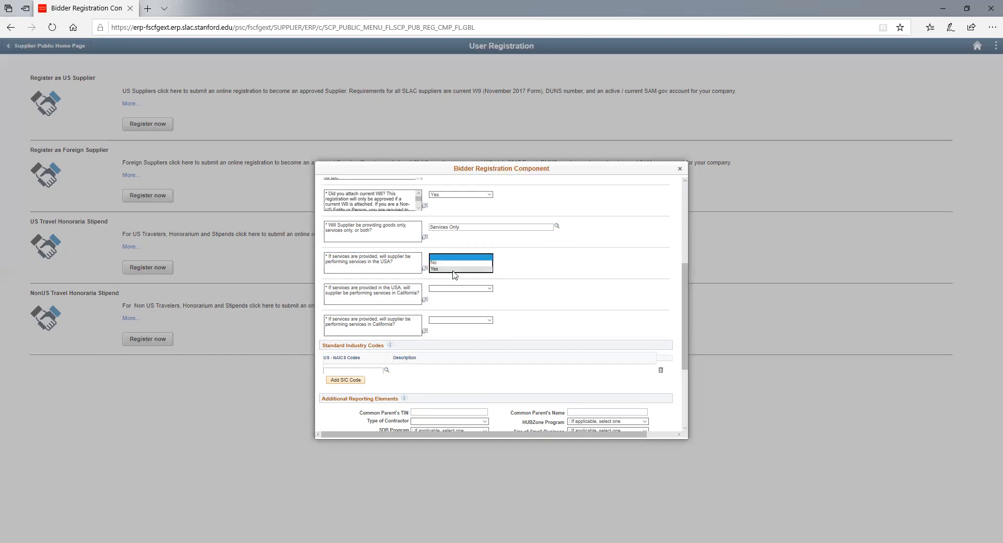
{"action": "left_click", "coordinate": [453, 269]}
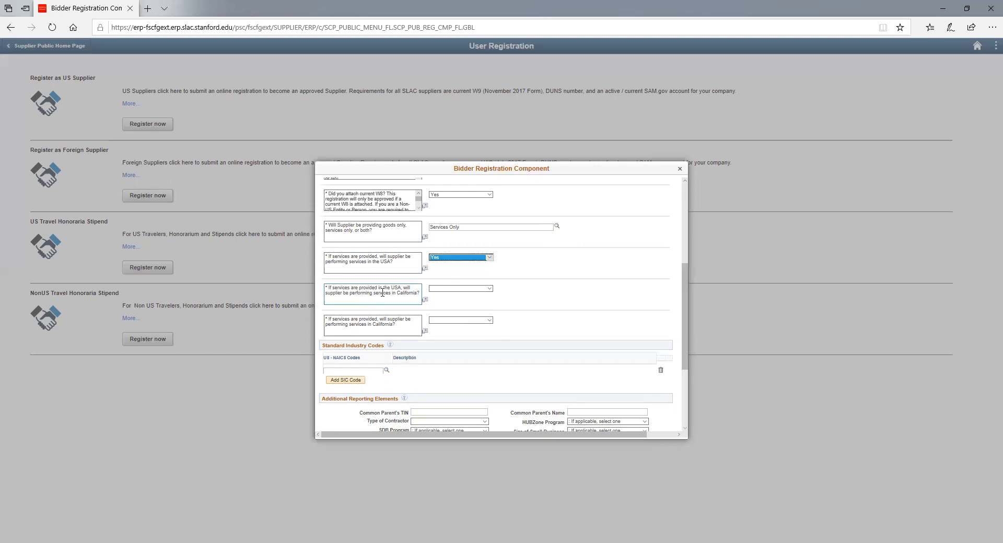
{"action": "left_click", "coordinate": [455, 289]}
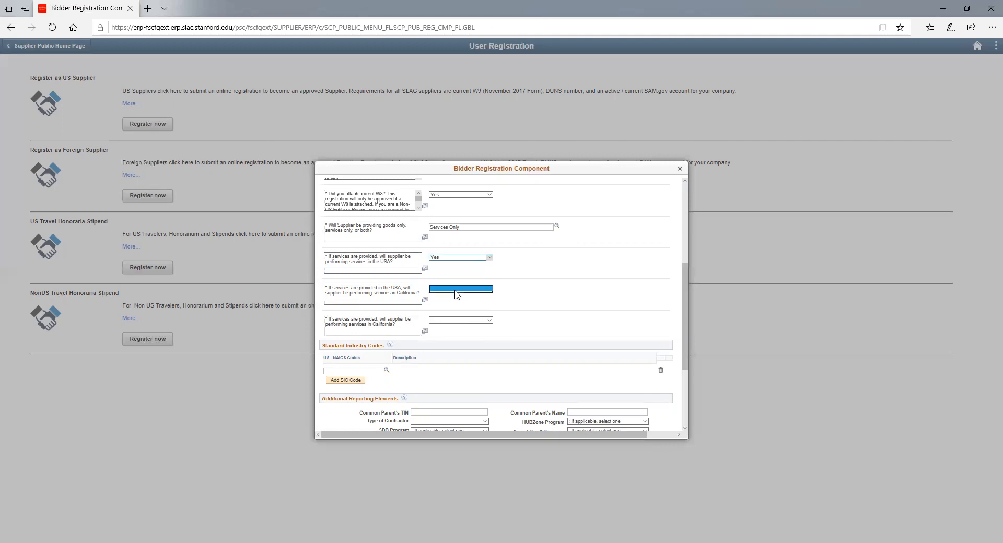
{"action": "left_click", "coordinate": [451, 296]}
{"action": "left_click", "coordinate": [451, 291]}
{"action": "left_click", "coordinate": [450, 295]}
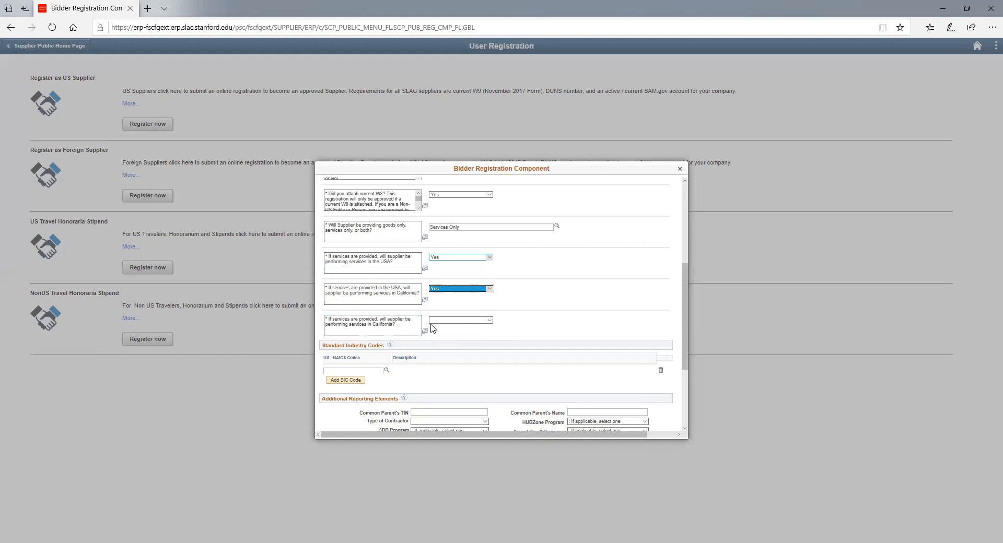
{"action": "left_click", "coordinate": [449, 321]}
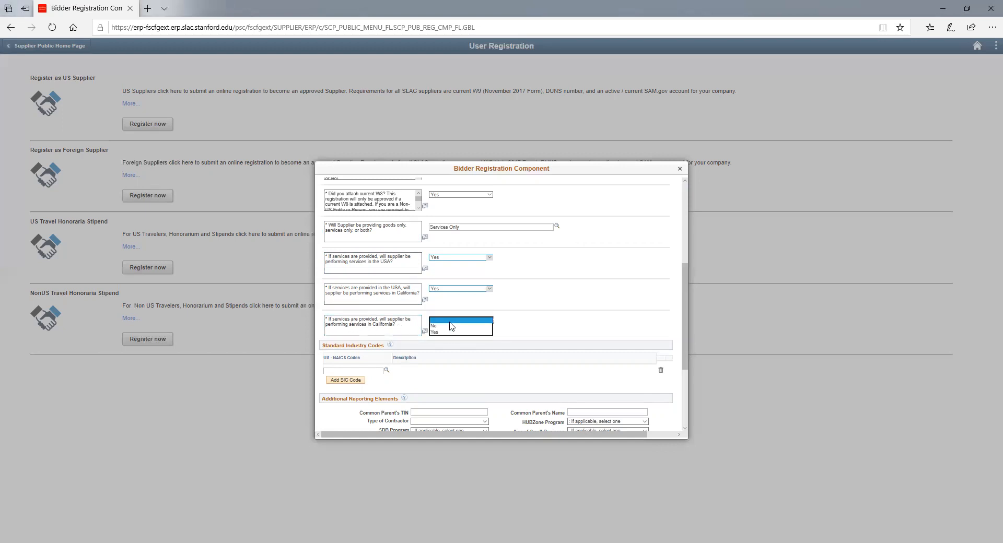
{"action": "left_click", "coordinate": [450, 332]}
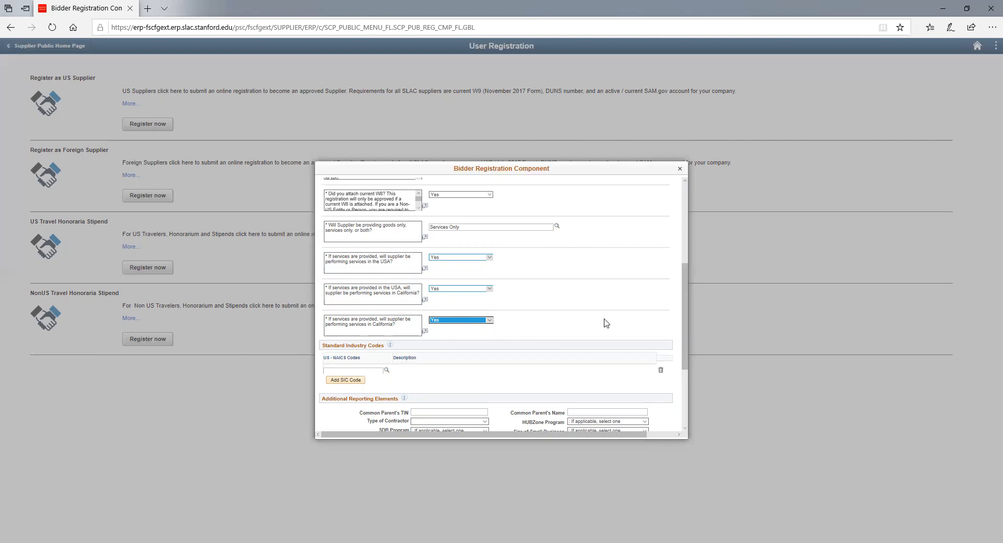
{"action": "left_click_drag", "start_coordinate": [686, 329], "coordinate": [660, 333]}
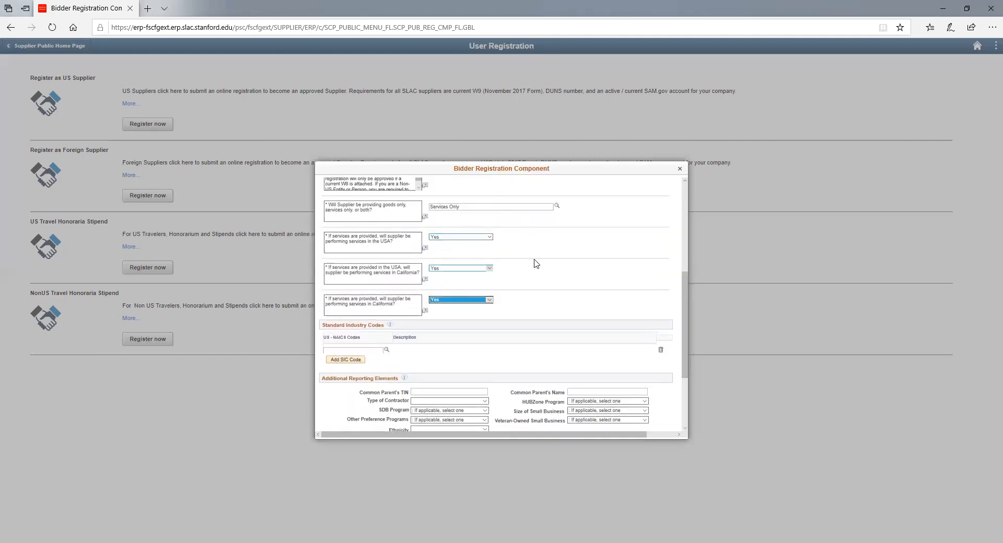
{"action": "scroll", "coordinate": [534, 264], "scroll_direction": "down", "scroll_amount": 1}
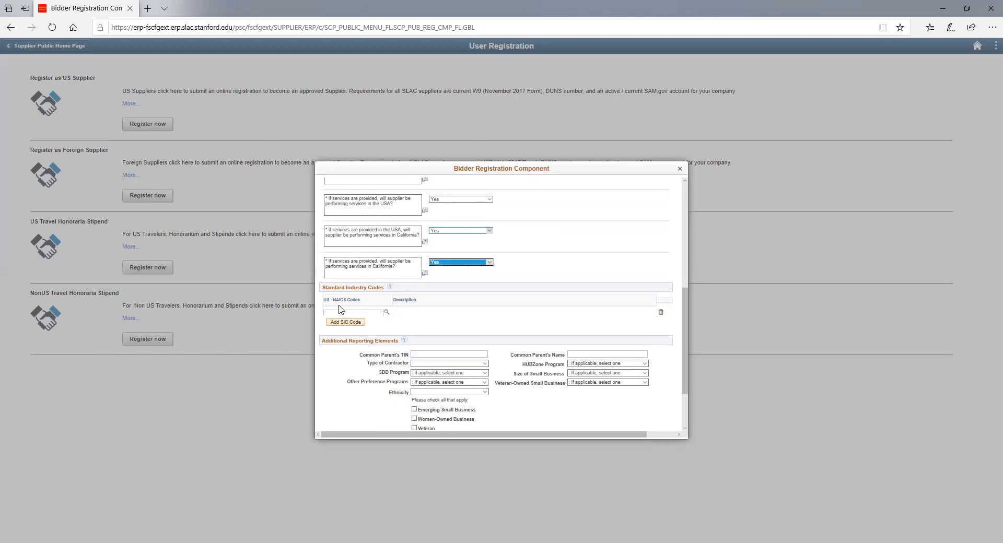
- Add NAICS code 112340 Poultry Hatcheries, leaving the SIC lookup unused
{"action": "left_click", "coordinate": [386, 312]}
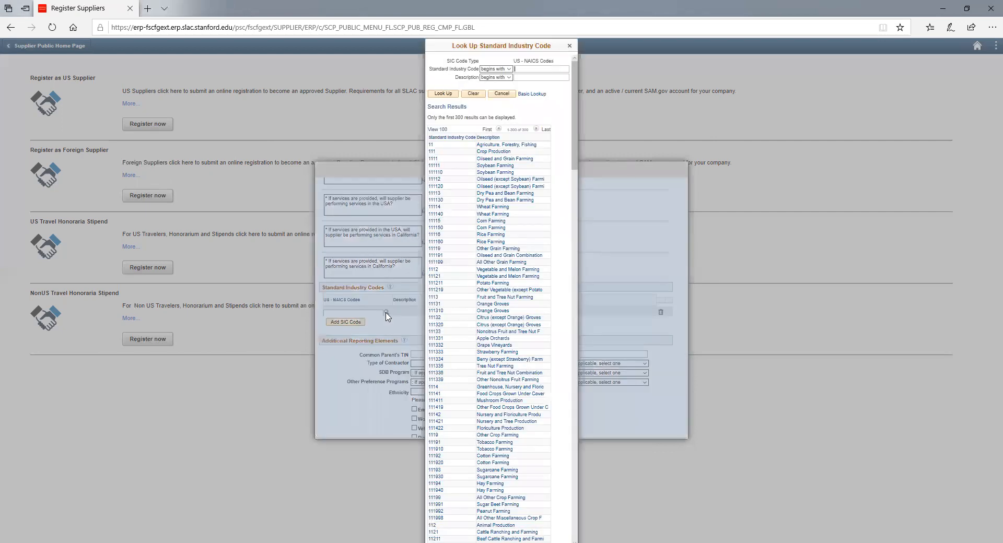
{"action": "left_click", "coordinate": [569, 45]}
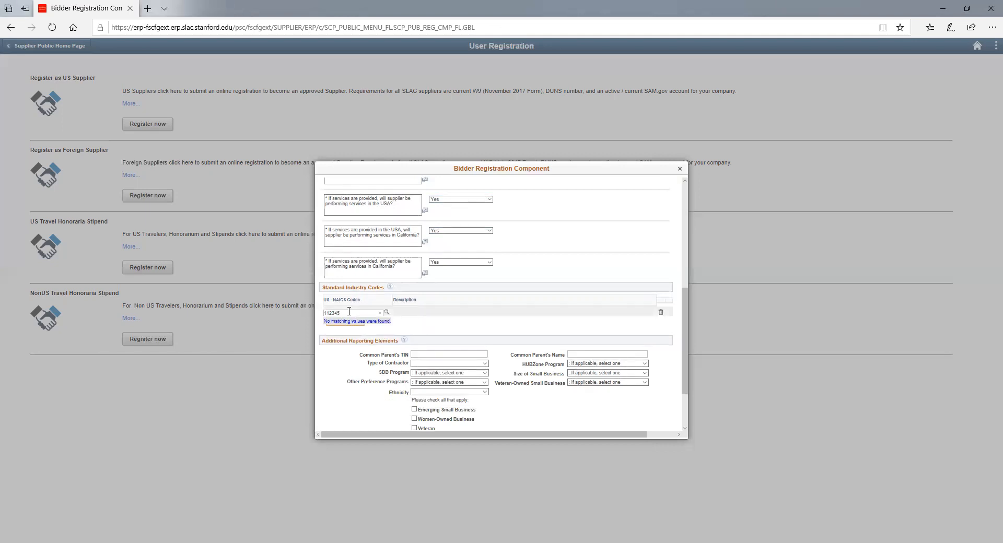
{"action": "key", "text": "BackSpace"}
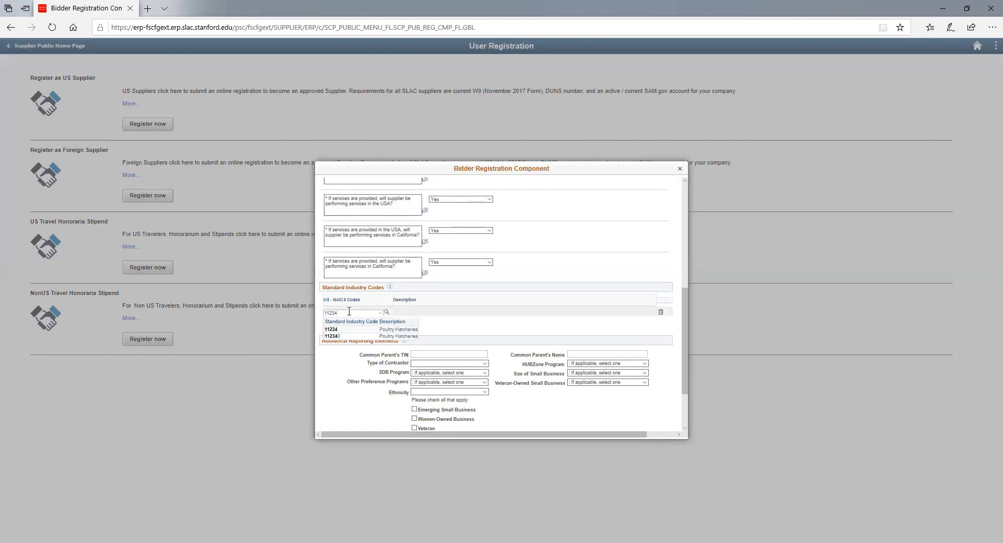
{"action": "left_click", "coordinate": [387, 337]}
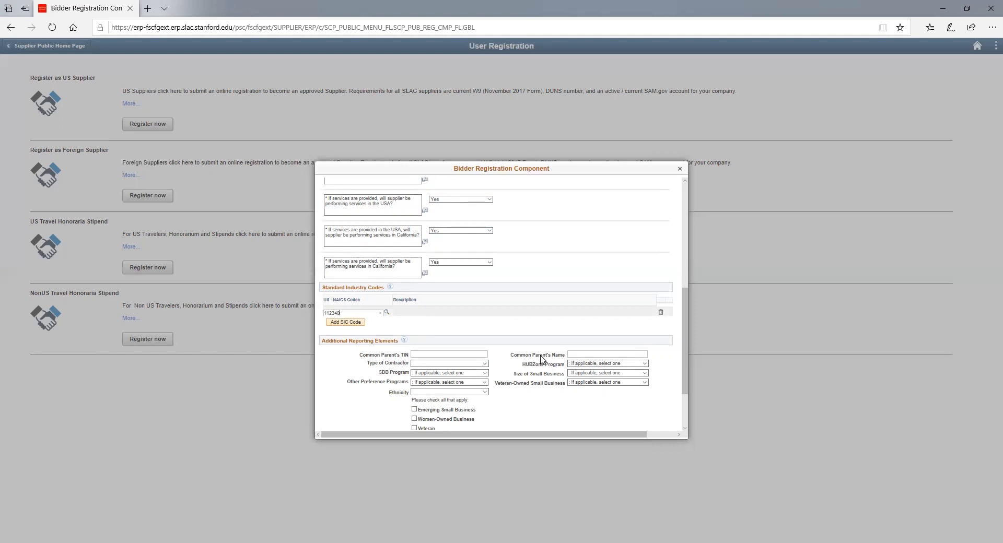
- Set Type of Contractor to Foreign Contractor
{"action": "left_click", "coordinate": [462, 365]}
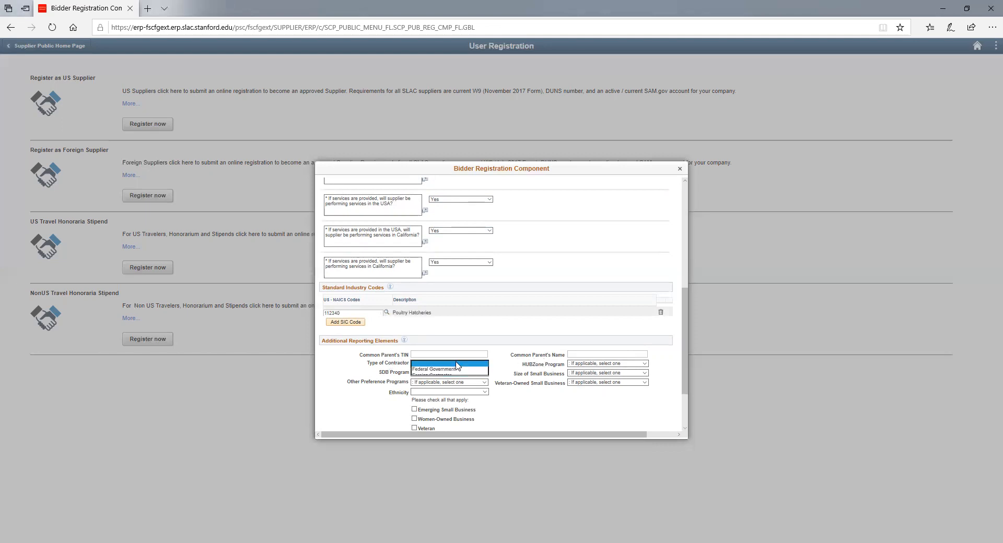
{"action": "left_click", "coordinate": [456, 364]}
{"action": "left_click", "coordinate": [454, 375]}
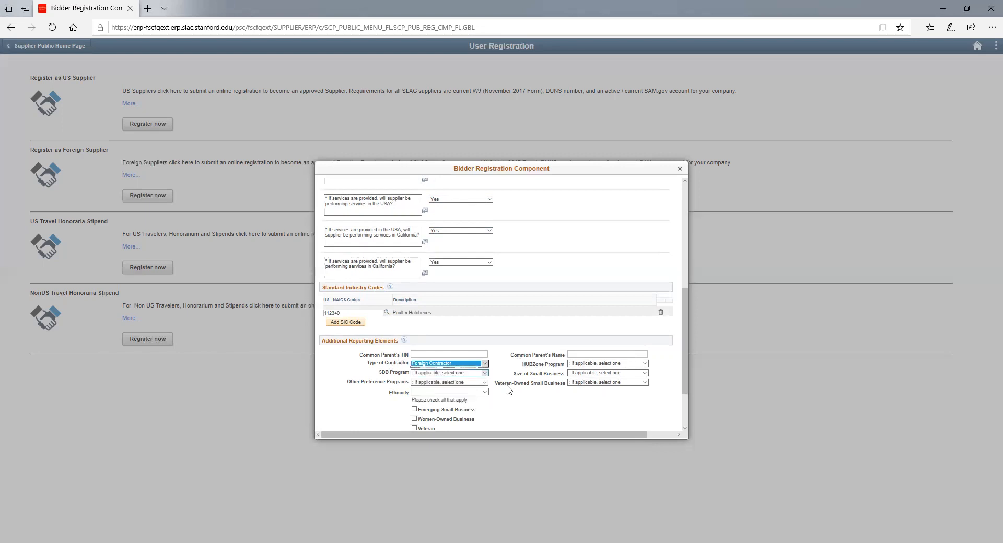
- Scroll to the bottom and continue to the Addresses step
{"action": "scroll", "coordinate": [509, 384], "scroll_direction": "down", "scroll_amount": 3}
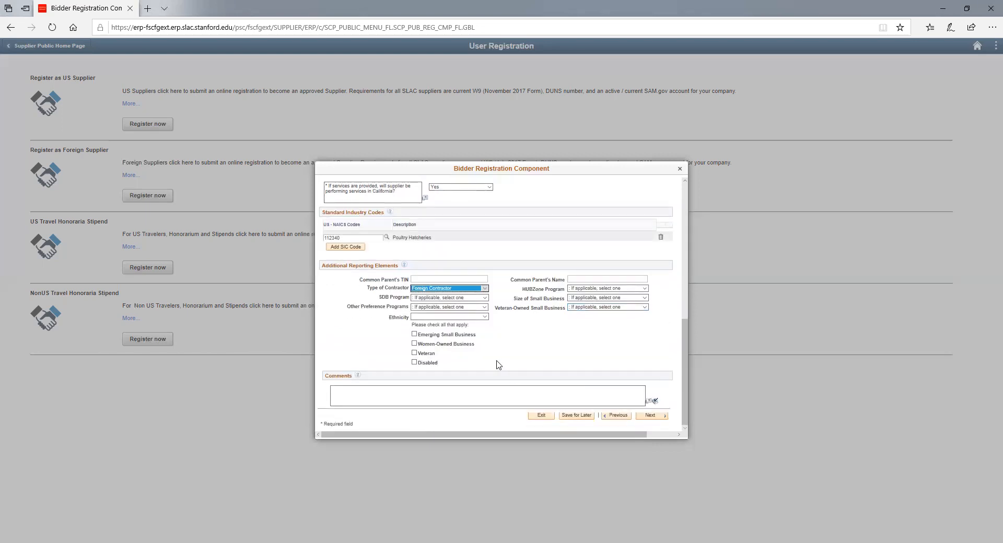
{"action": "left_click", "coordinate": [656, 415]}
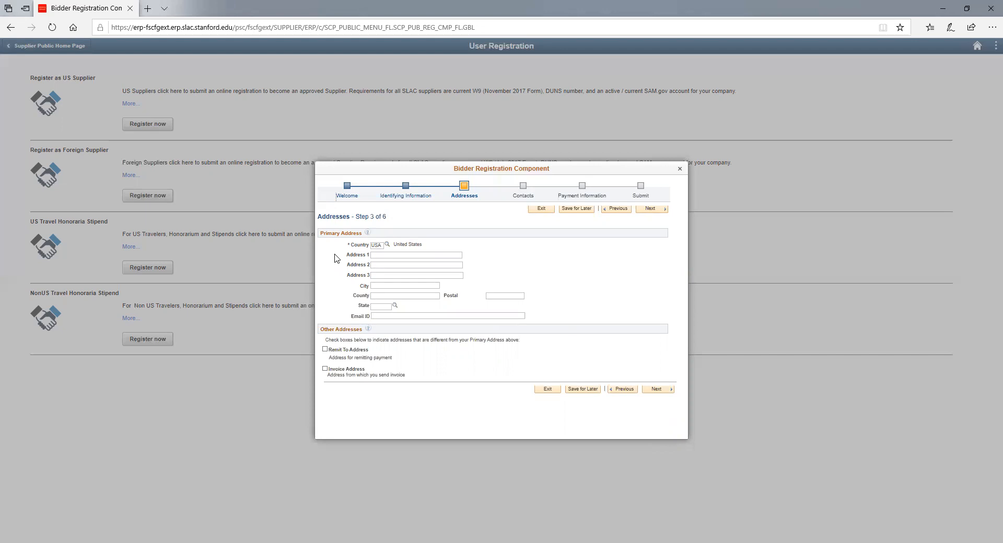
- Enter a Switzerland primary address with Address 1 Test, city and postal code 9999, no invoice address, then continue
{"action": "left_click", "coordinate": [387, 246]}
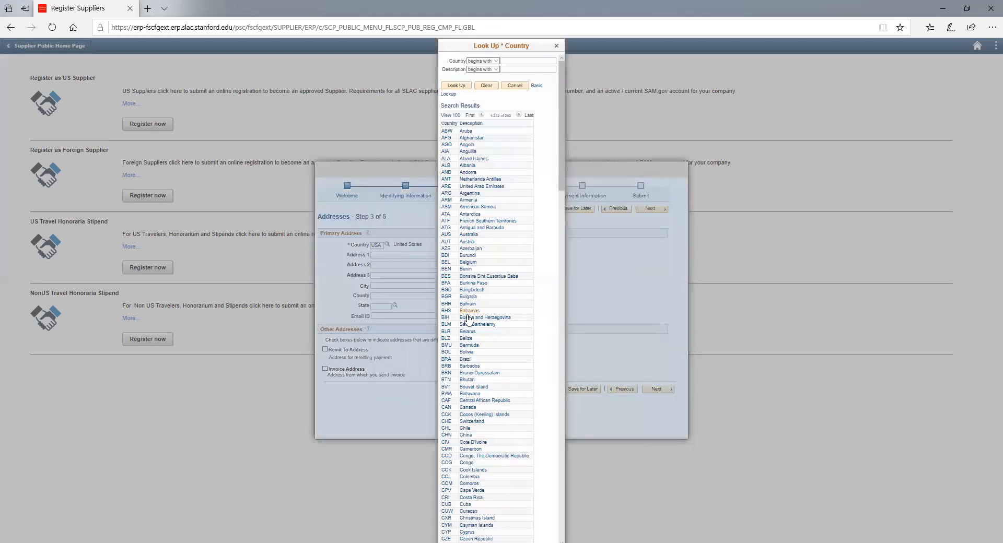
{"action": "left_click", "coordinate": [467, 422]}
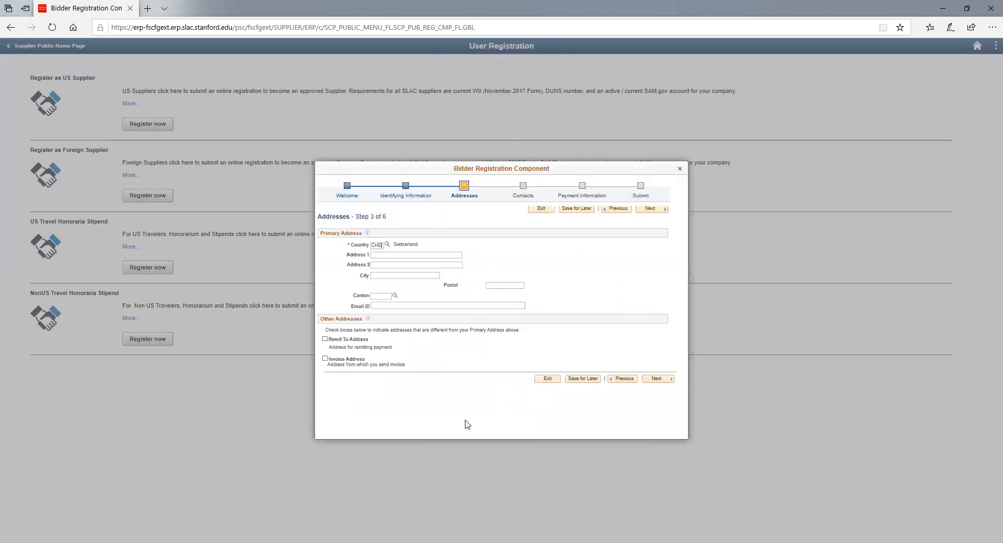
{"action": "left_click", "coordinate": [400, 257]}
{"action": "type", "text": "tes"}
{"action": "left_click", "coordinate": [395, 277]}
{"action": "type", "text": "Gil"}
{"action": "type", "text": "neva"}
{"action": "left_click", "coordinate": [503, 286]}
{"action": "type", "text": "9999"}
{"action": "left_click", "coordinate": [325, 359]}
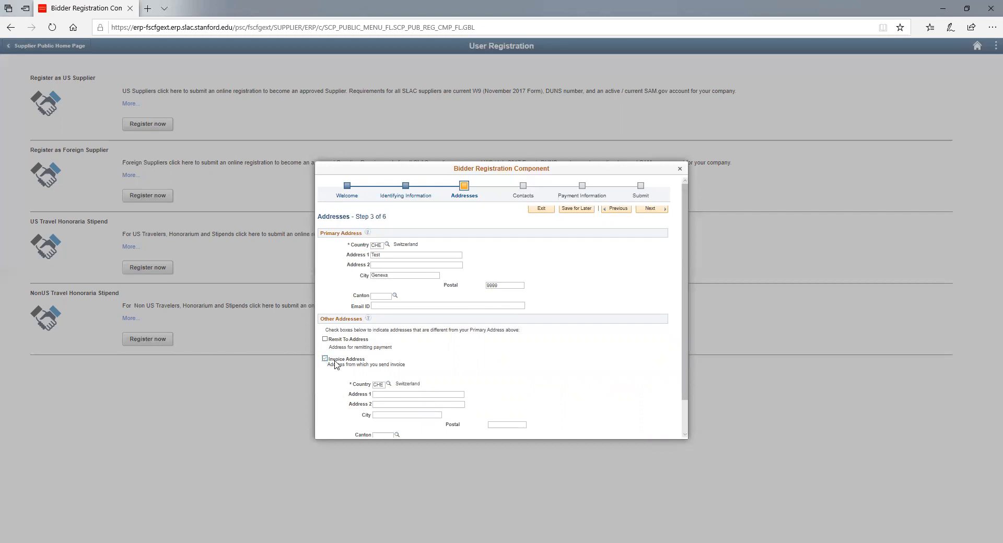
{"action": "left_click", "coordinate": [326, 359]}
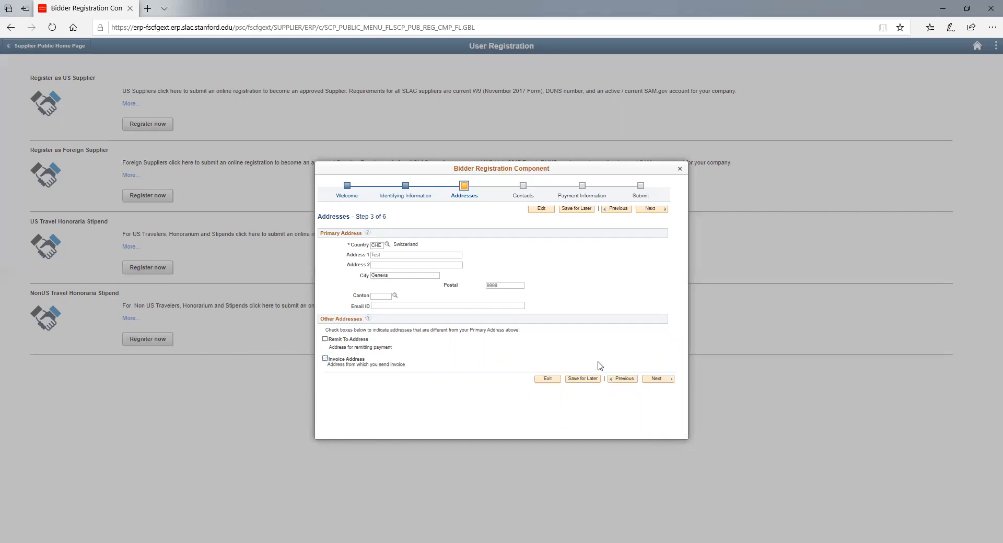
{"action": "left_click", "coordinate": [658, 381]}
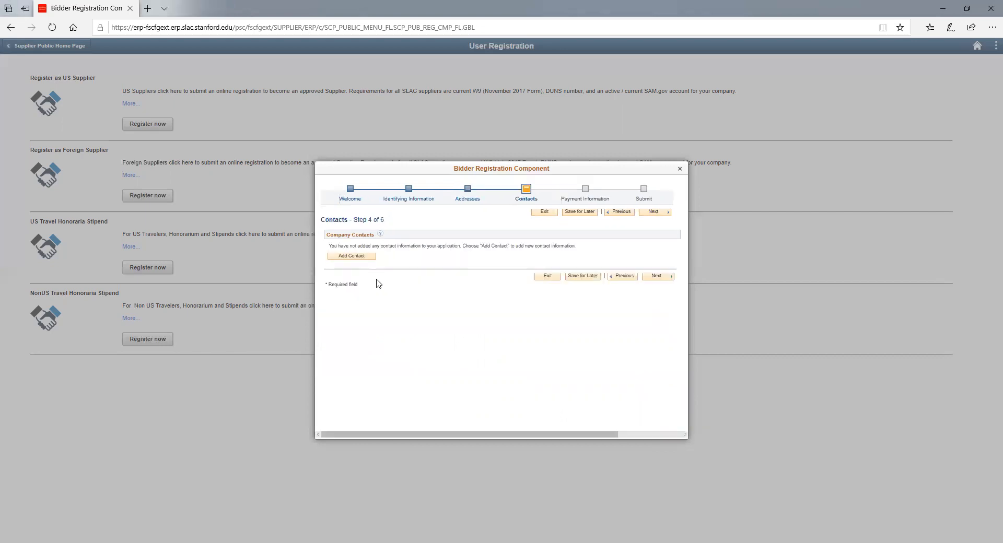
- Add a contact with the person's first and last name, e-mail and phone, typed Billing Contact
{"action": "left_click", "coordinate": [363, 257]}
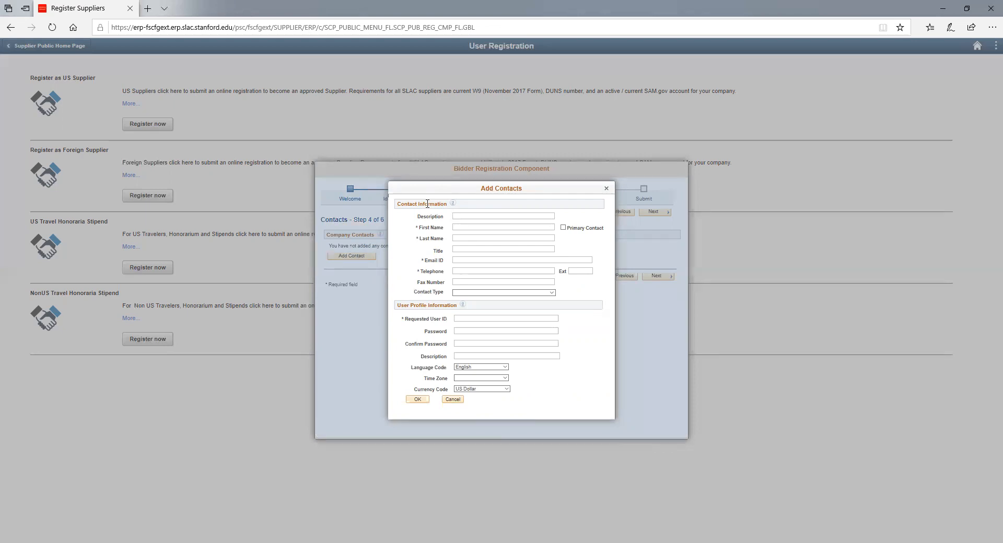
{"action": "left_click", "coordinate": [459, 226]}
{"action": "left_click", "coordinate": [459, 240]}
{"action": "left_click", "coordinate": [477, 261]}
{"action": "left_click", "coordinate": [475, 271]}
{"action": "left_click", "coordinate": [470, 293]}
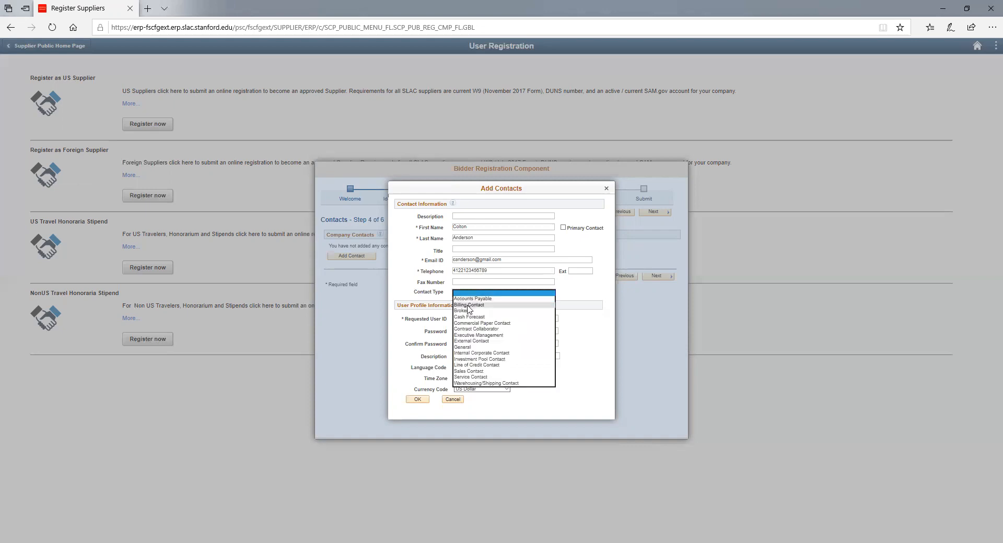
{"action": "left_click", "coordinate": [468, 305]}
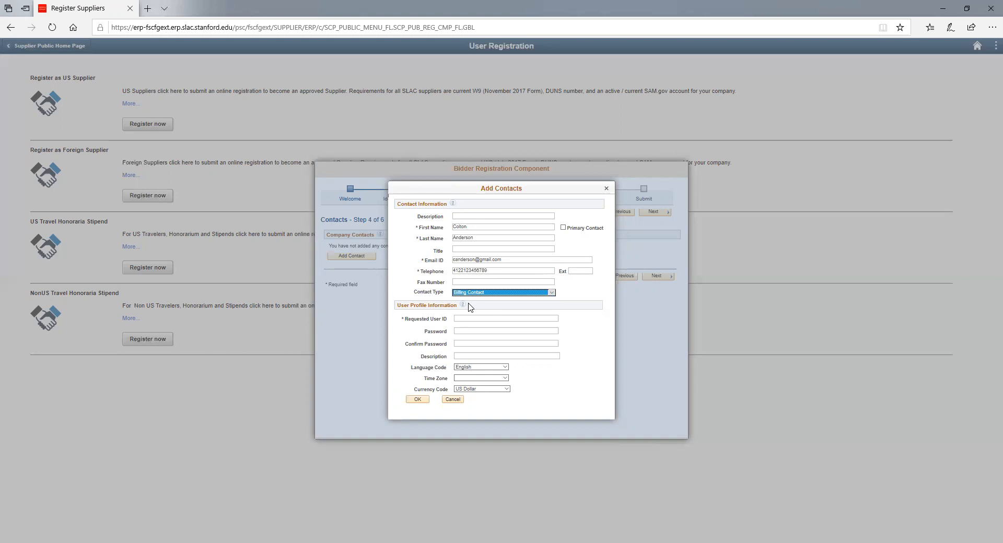
- Set the contact's requested user ID and account password, save it, and continue to Payment Information
{"action": "left_click", "coordinate": [468, 318]}
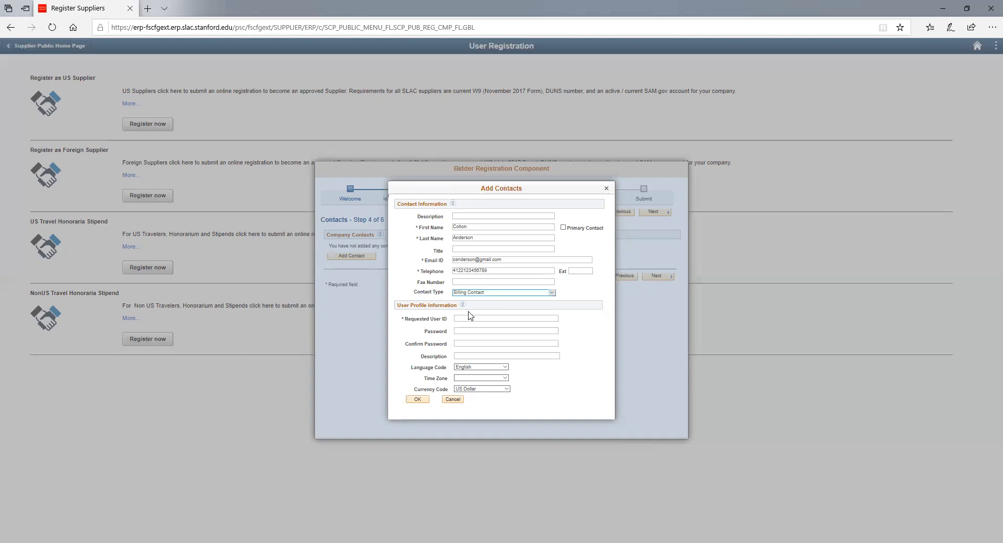
{"action": "type", "text": "rson********"}
{"action": "left_click", "coordinate": [474, 342]}
{"action": "type", "text": "**********"}
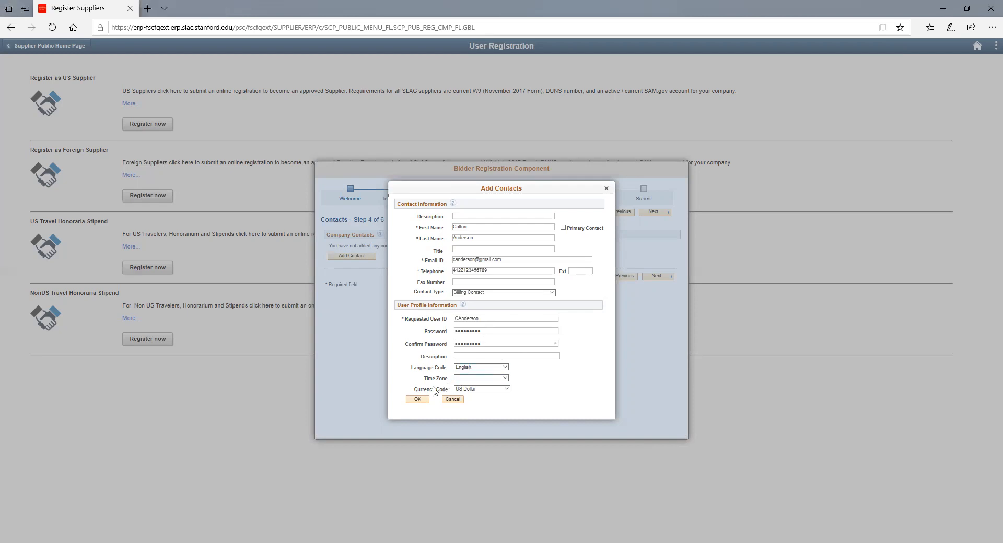
{"action": "left_click", "coordinate": [417, 400]}
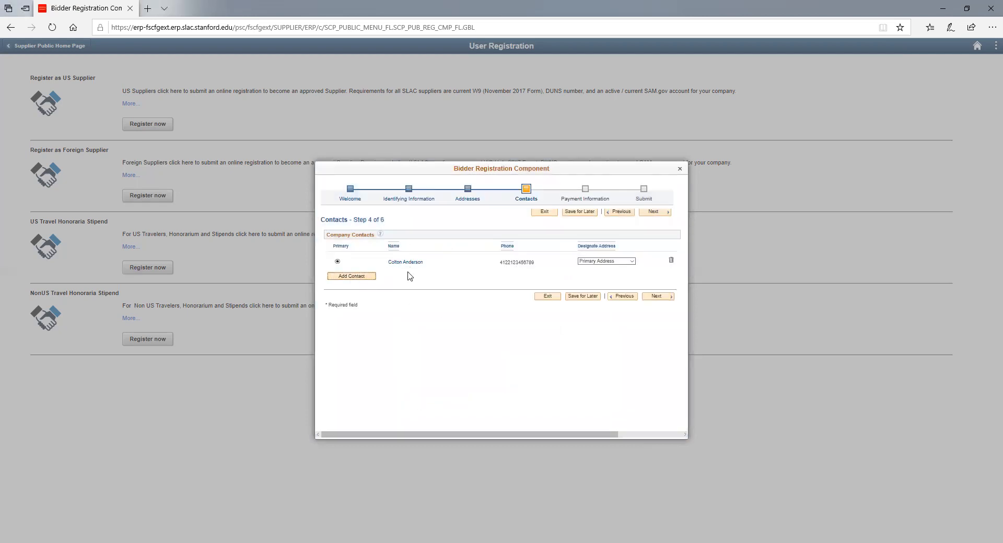
{"action": "left_click", "coordinate": [655, 297]}
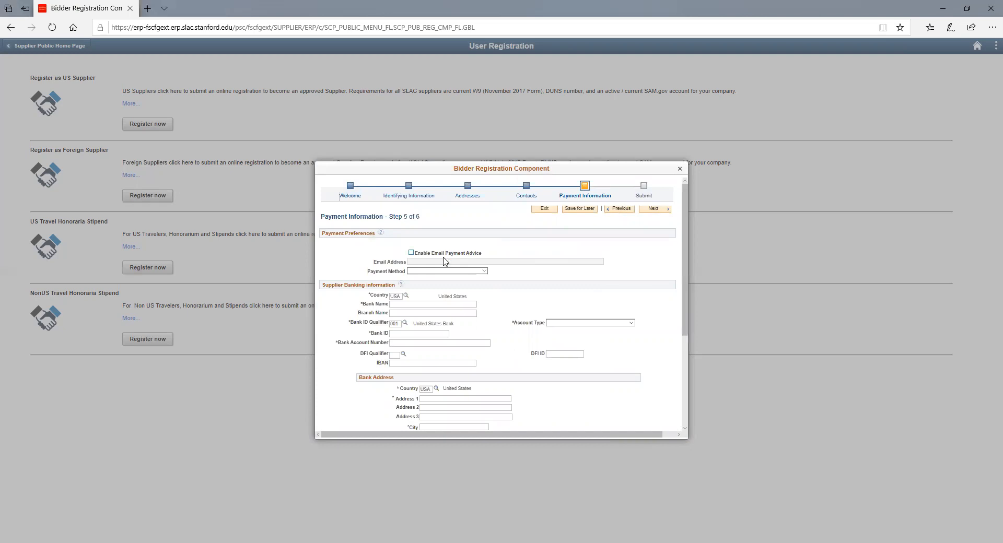
- Choose Wire Transfer with bank country Switzerland, bank name 'Swiss Bank', keeping Bank ID Qualifier 012
{"action": "left_click", "coordinate": [442, 275]}
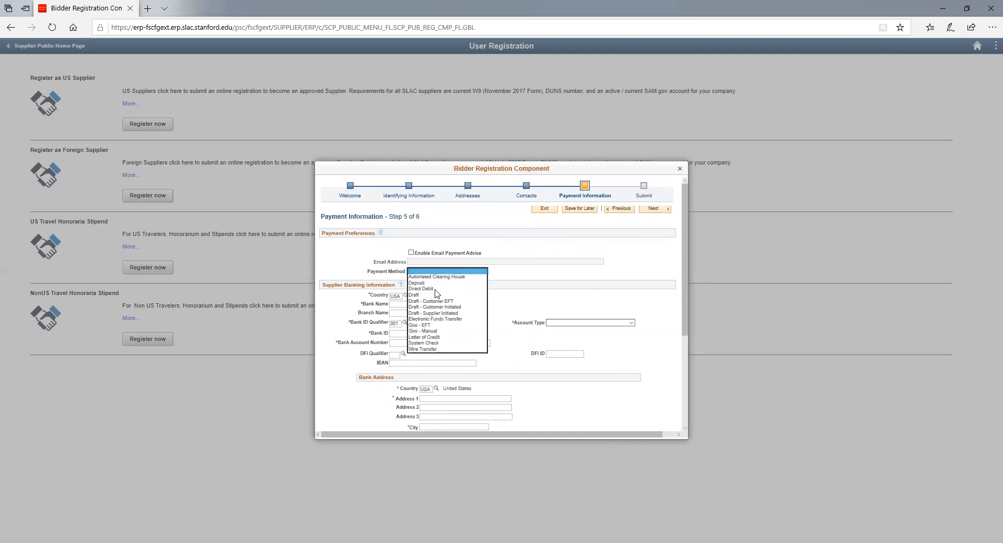
{"action": "left_click", "coordinate": [429, 353]}
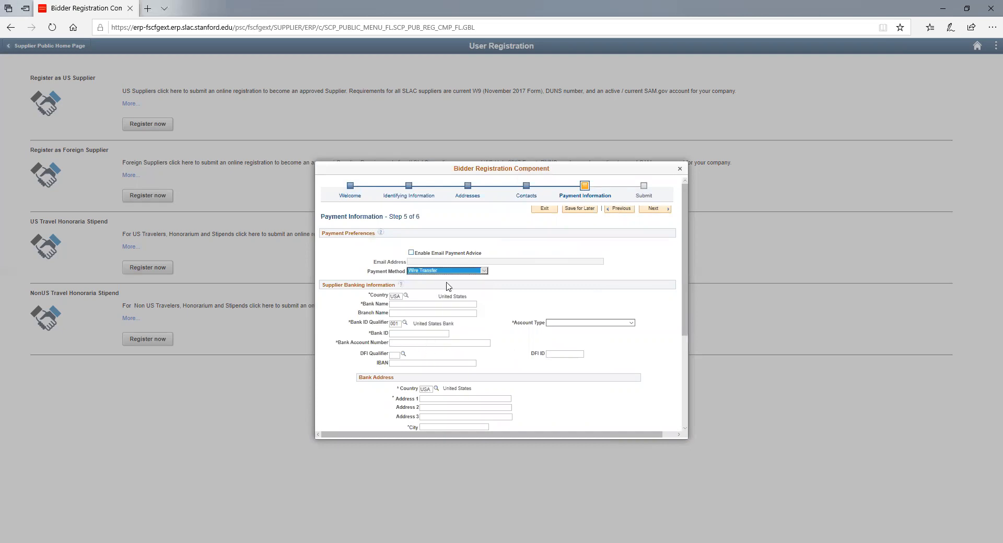
{"action": "left_click", "coordinate": [406, 296]}
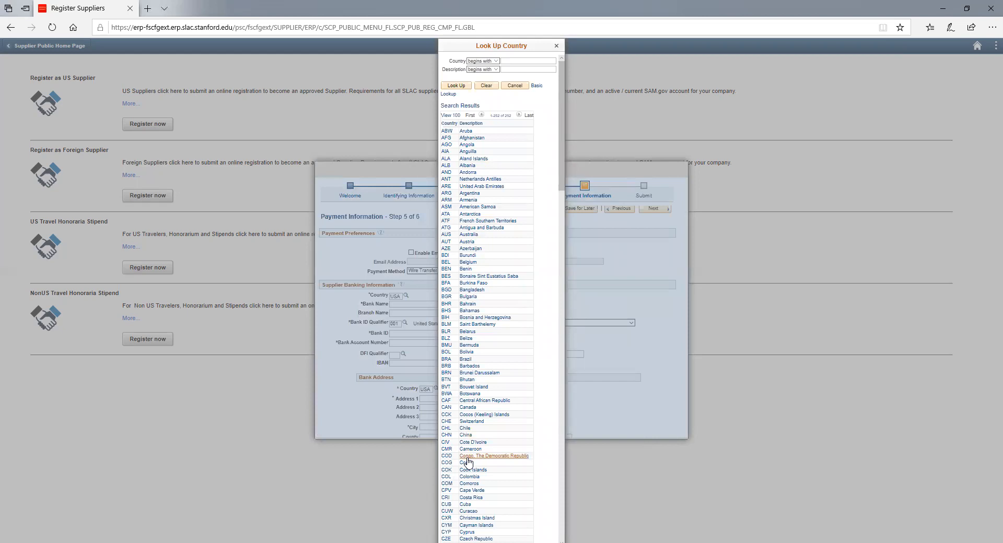
{"action": "left_click", "coordinate": [471, 421]}
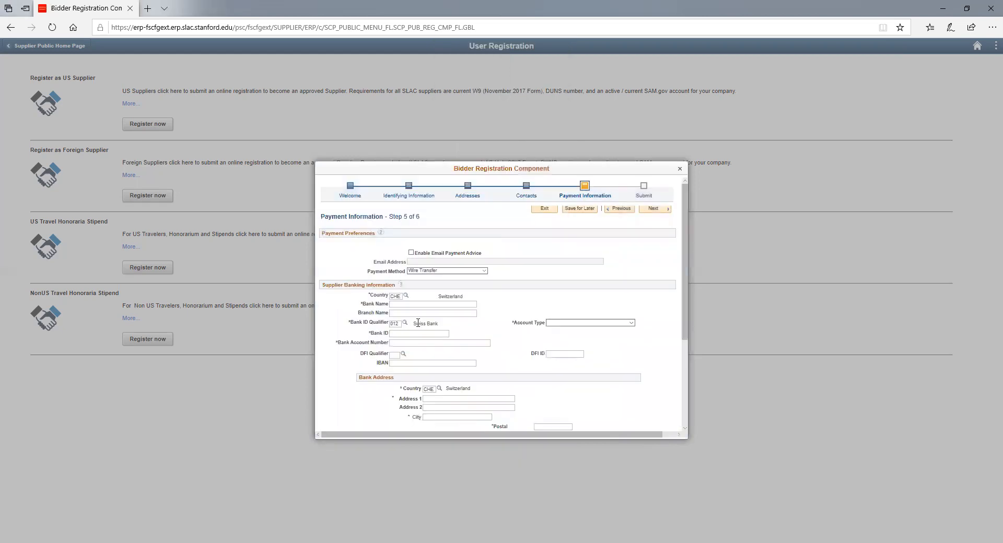
{"action": "left_click", "coordinate": [417, 303]}
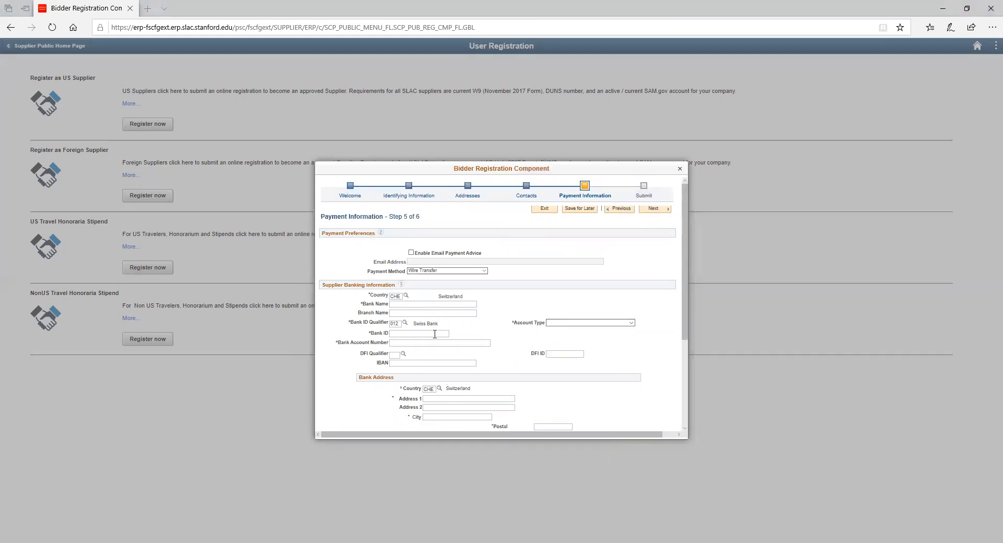
{"action": "left_click", "coordinate": [429, 304]}
{"action": "type", "text": "Swiss Bank"}
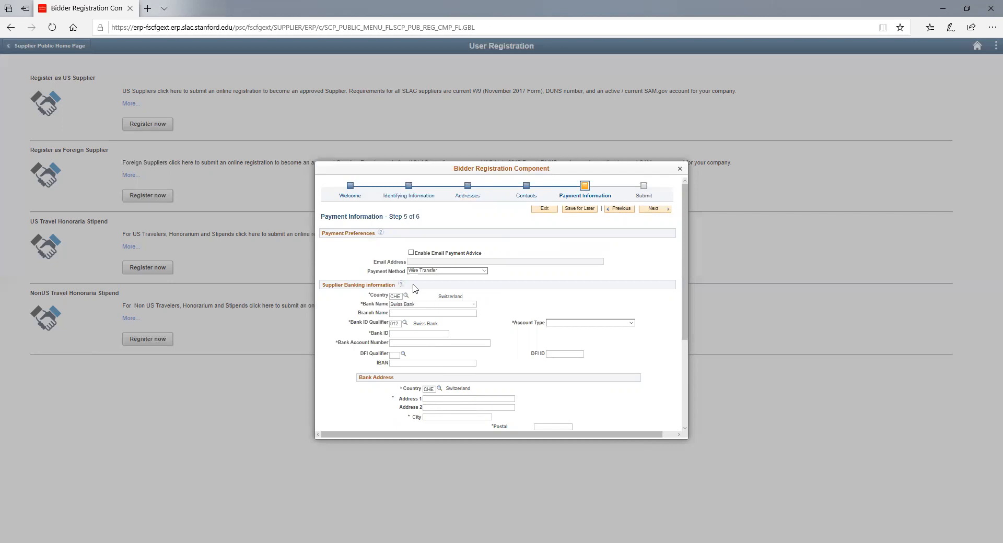
{"action": "left_click", "coordinate": [404, 324]}
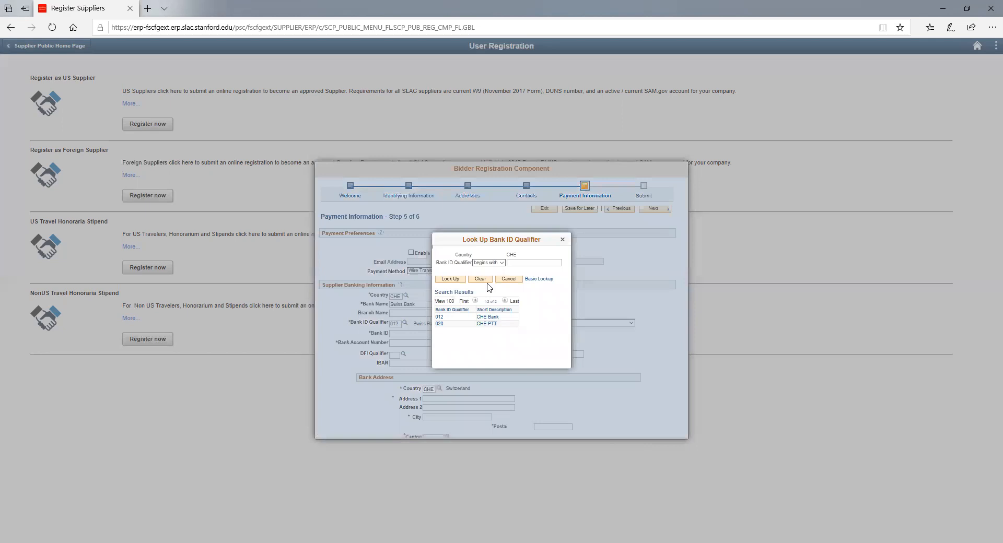
{"action": "left_click", "coordinate": [564, 243]}
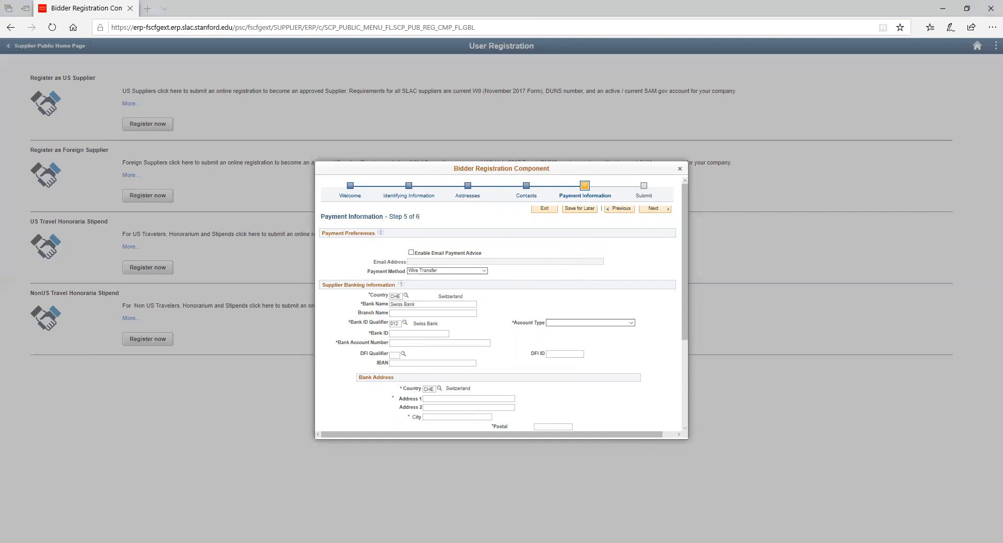
- Paste the IBAN into its field and remove its spaces
{"action": "left_click", "coordinate": [433, 364]}
{"action": "key", "text": "ctrl+v"}
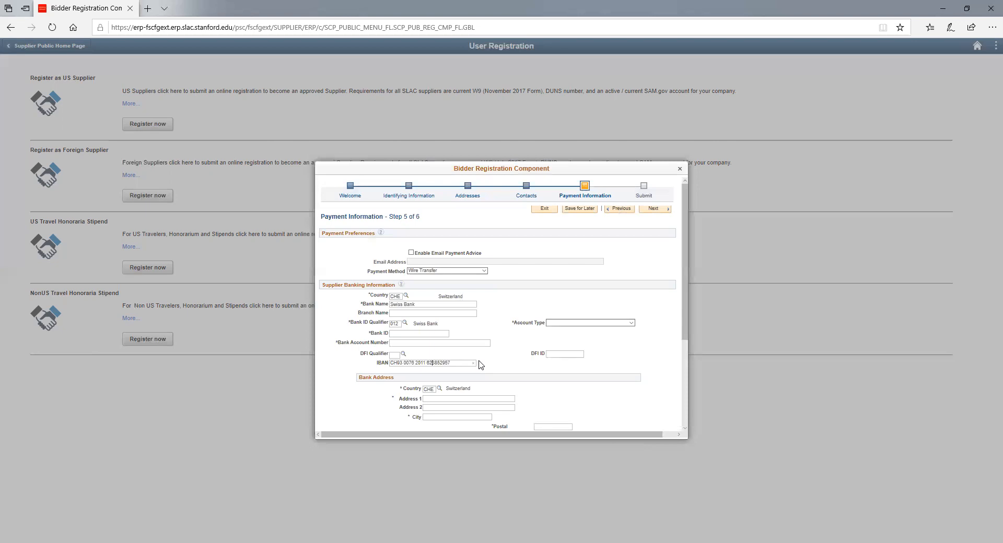
{"action": "key", "text": "BackSpace"}
{"action": "key", "text": "Left"}
{"action": "key", "text": "Left"}
{"action": "key", "text": "BackSpace"}
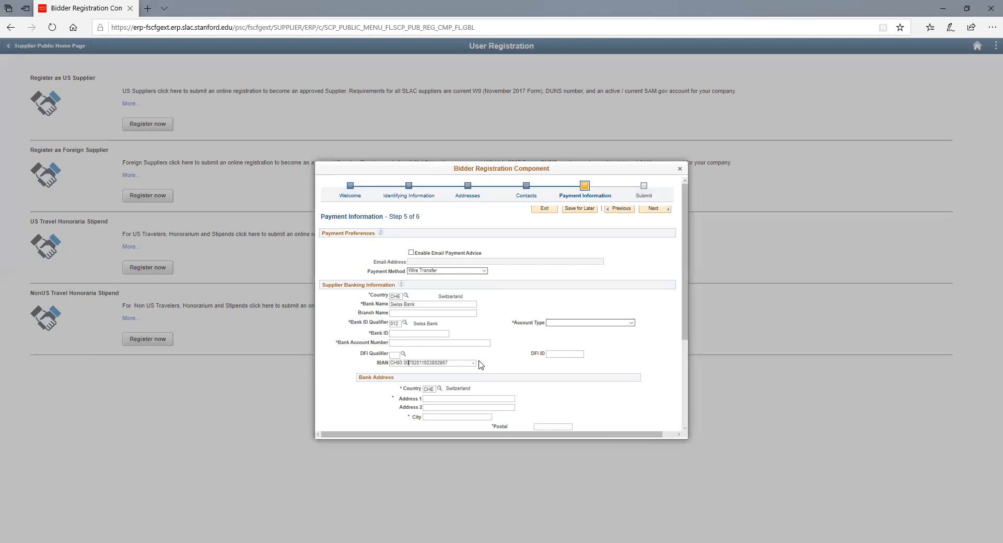
{"action": "key", "text": "Left"}
{"action": "key", "text": "Left"}
{"action": "key", "text": "Left"}
{"action": "key", "text": "Left"}
{"action": "key", "text": "BackSpace"}
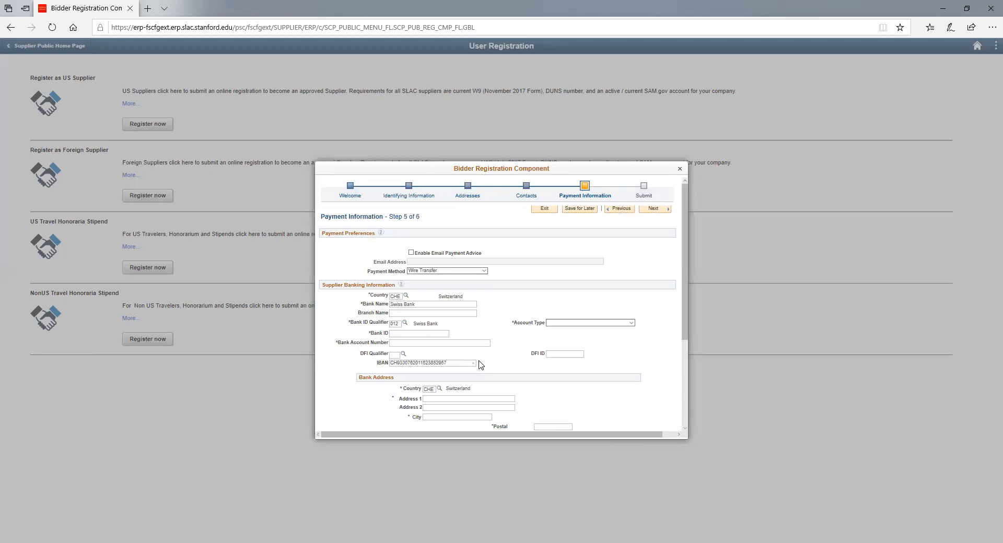
{"action": "key", "text": "Tab"}
- Enter Bank ID 00762 and the account number copied from the IBAN
{"action": "left_click", "coordinate": [437, 346]}
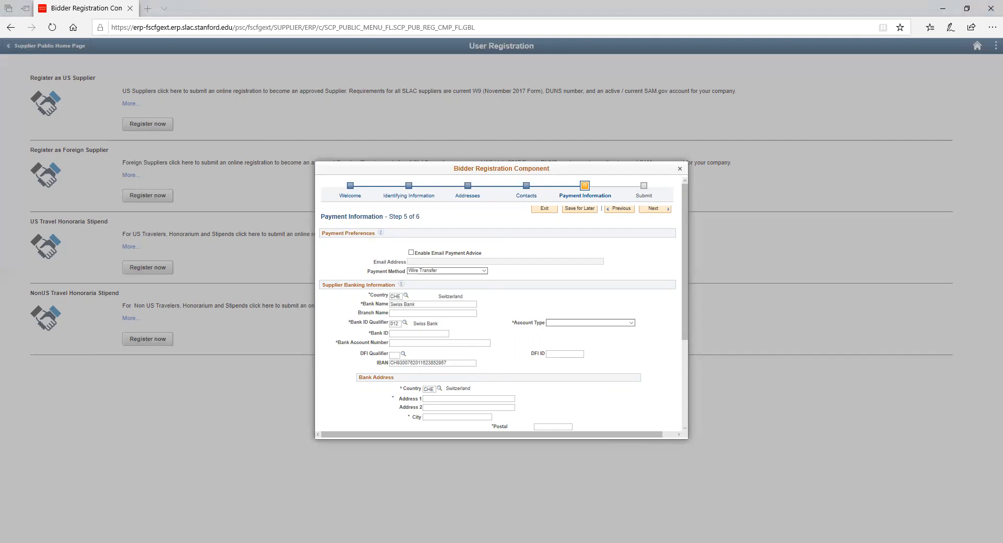
{"action": "left_click", "coordinate": [418, 334]}
{"action": "type", "text": "00762"}
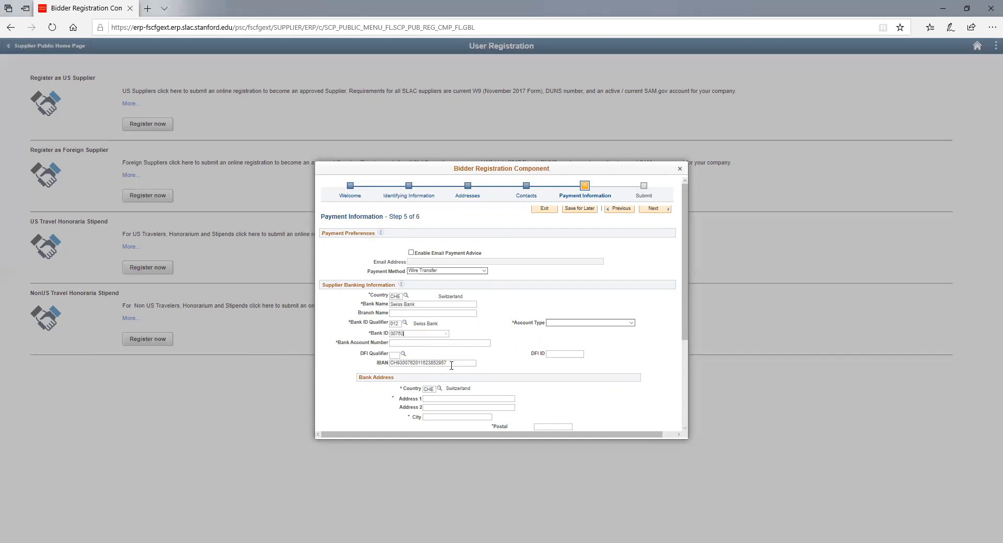
{"action": "left_click_drag", "start_coordinate": [437, 361], "coordinate": [416, 362]}
{"action": "key", "text": "ctrl+c"}
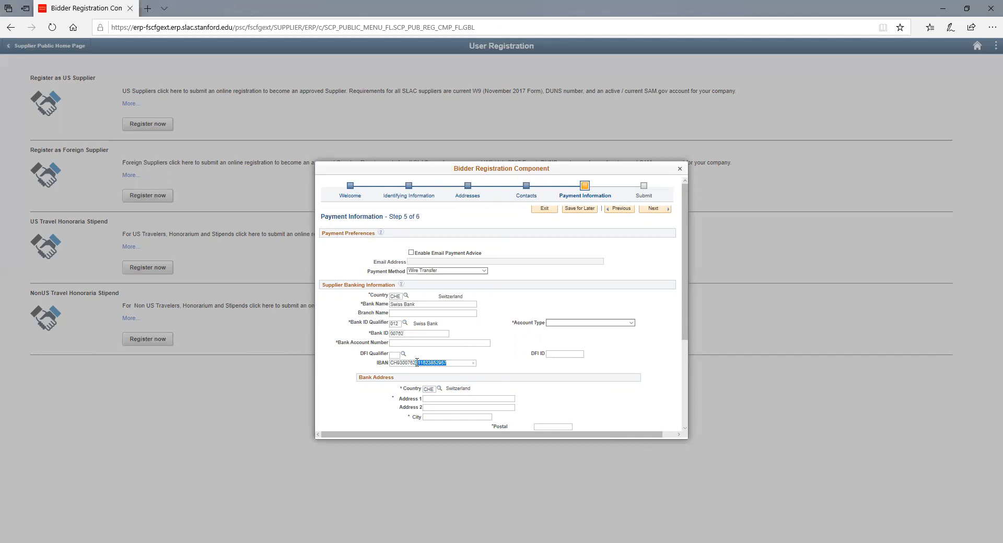
{"action": "left_click", "coordinate": [417, 343]}
{"action": "key", "text": "ctrl+v"}
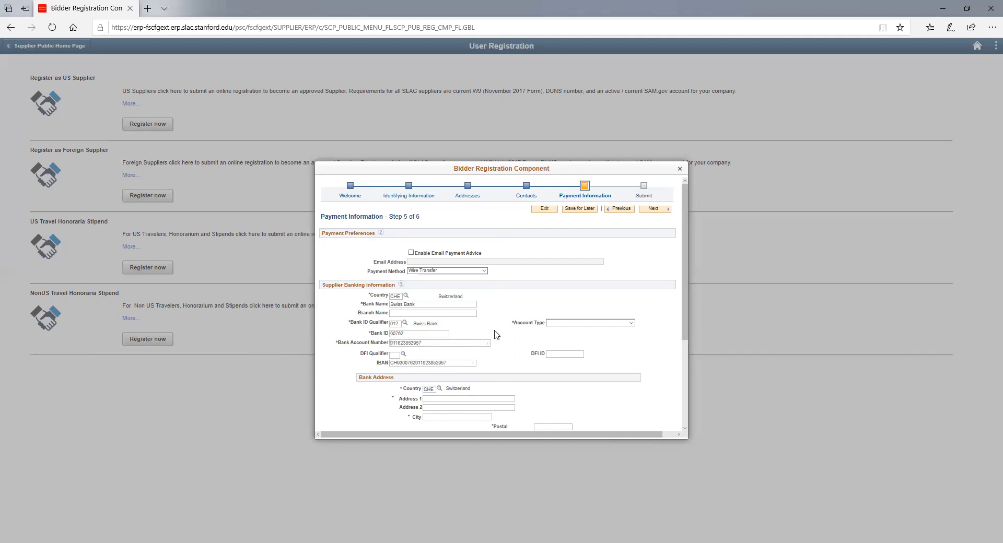
{"action": "left_click", "coordinate": [396, 355]}
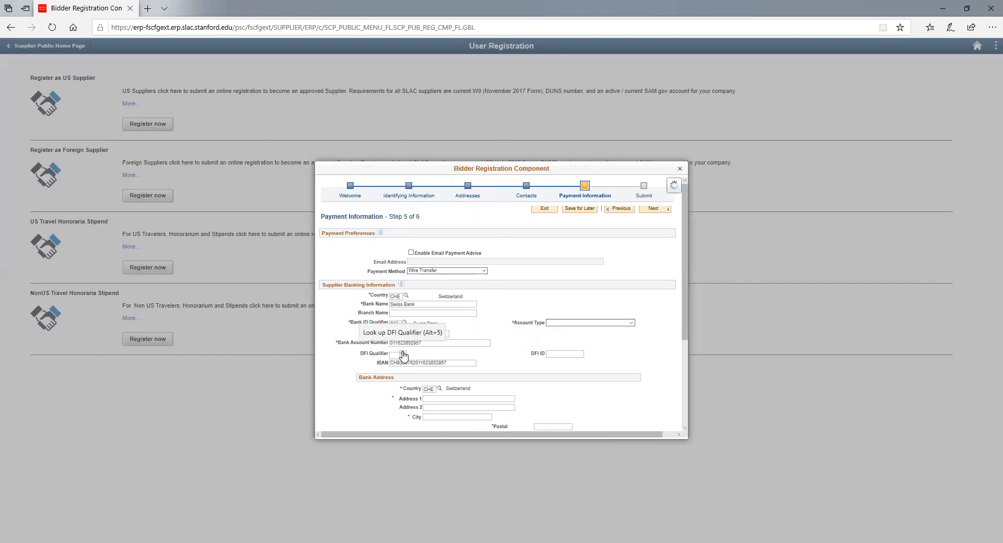
- Choose DFI qualifier 02 Swift ID/BIC and paste the bank's SWIFT code as DFI ID
{"action": "left_click", "coordinate": [403, 354]}
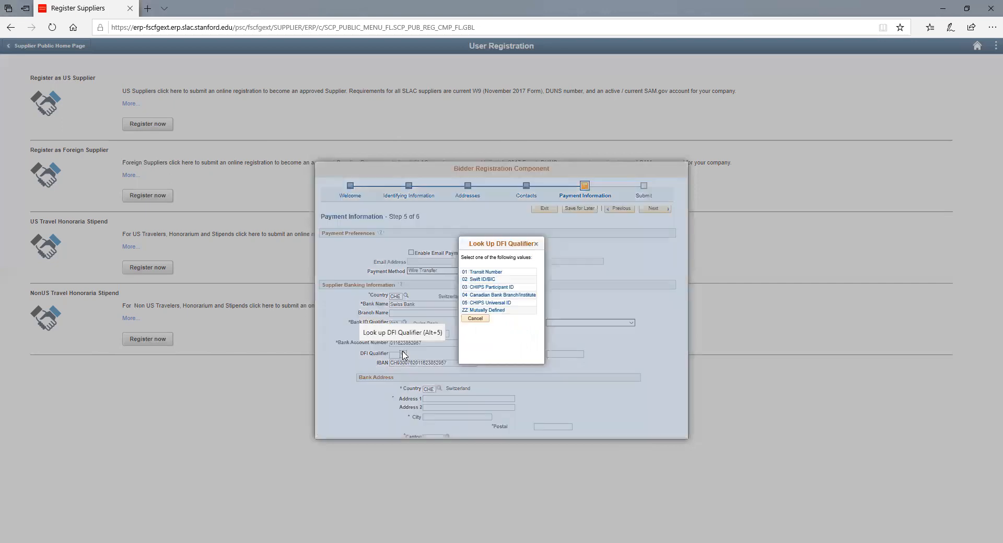
{"action": "left_click", "coordinate": [483, 280]}
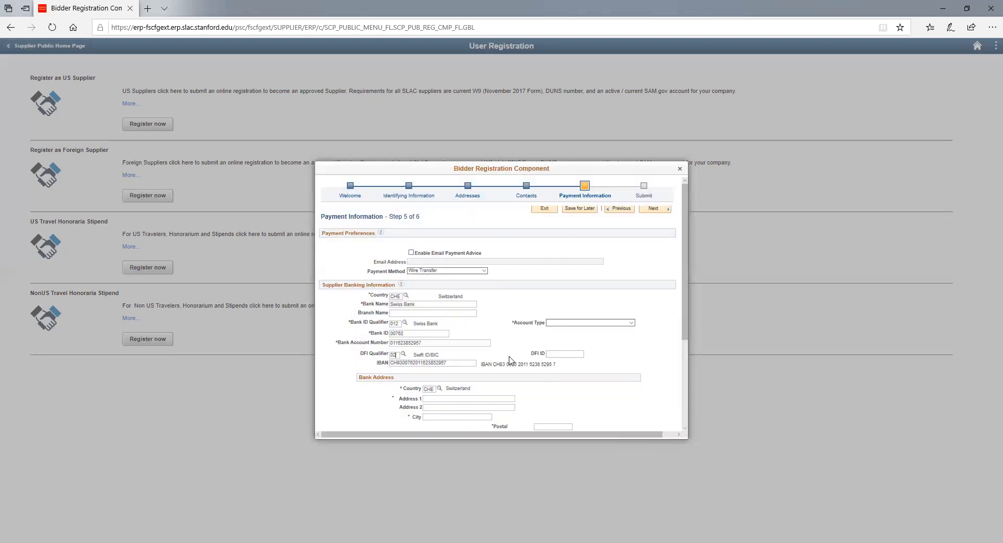
{"action": "left_click", "coordinate": [557, 356]}
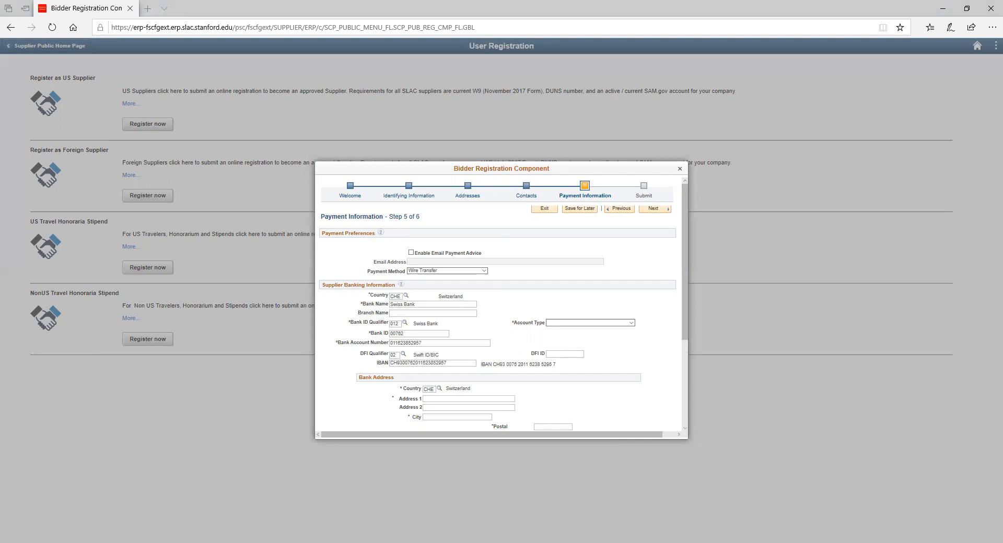
{"action": "left_click", "coordinate": [557, 357]}
{"action": "type", "text": "GECHGGXXX"}
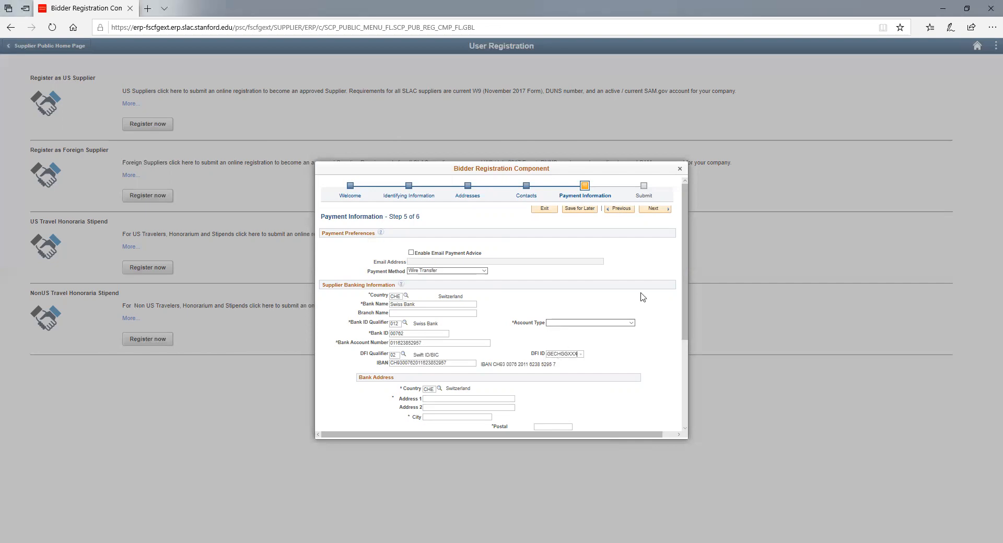
- Enter bank Address 1 'Test' and city 'Geneva'
{"action": "scroll", "coordinate": [643, 297], "scroll_direction": "down", "scroll_amount": 3}
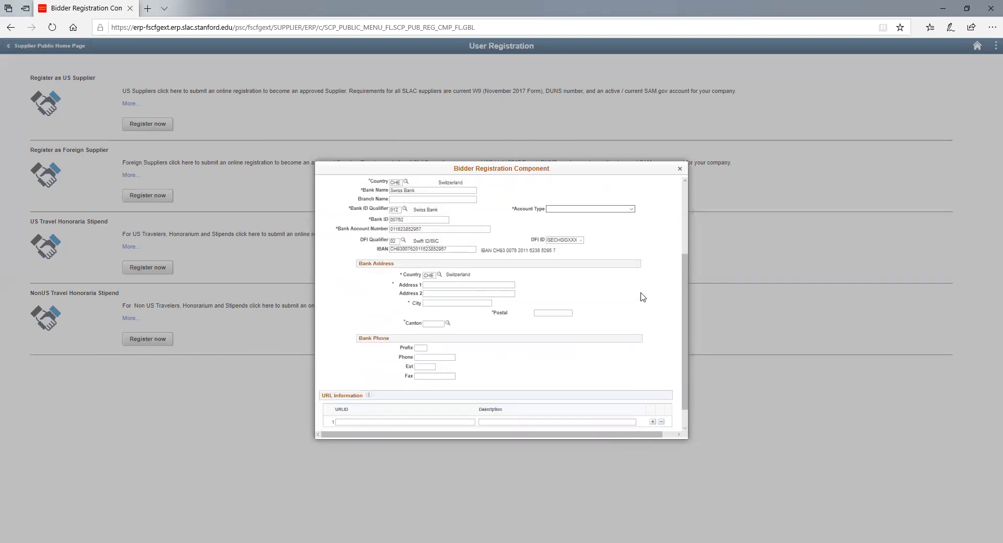
{"action": "left_click", "coordinate": [476, 285]}
{"action": "type", "text": "Test"}
{"action": "left_click", "coordinate": [462, 302]}
{"action": "type", "text": "Geneva"}
- Set the bank's canton to GE Genf, correcting an initial Zurich pick
{"action": "left_click", "coordinate": [448, 323]}
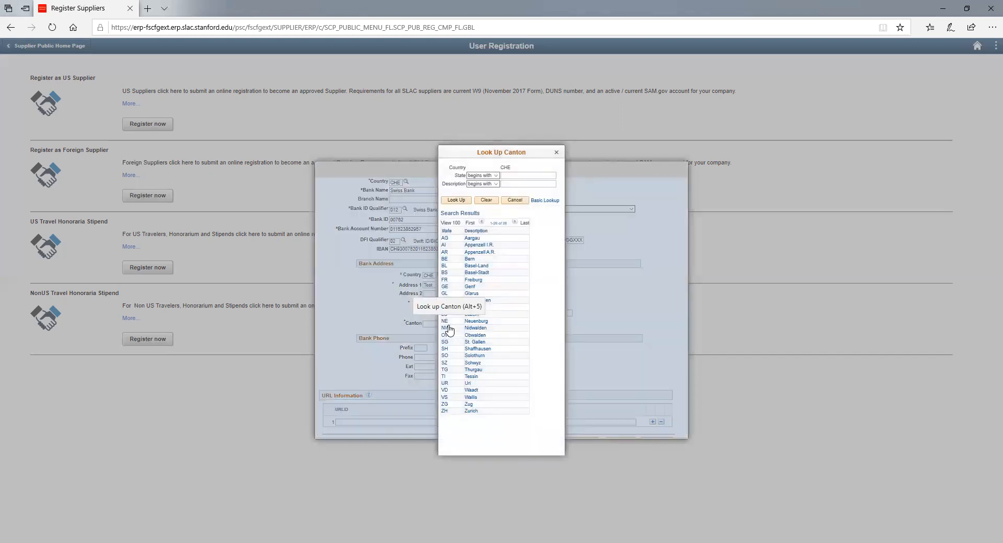
{"action": "left_click", "coordinate": [471, 411]}
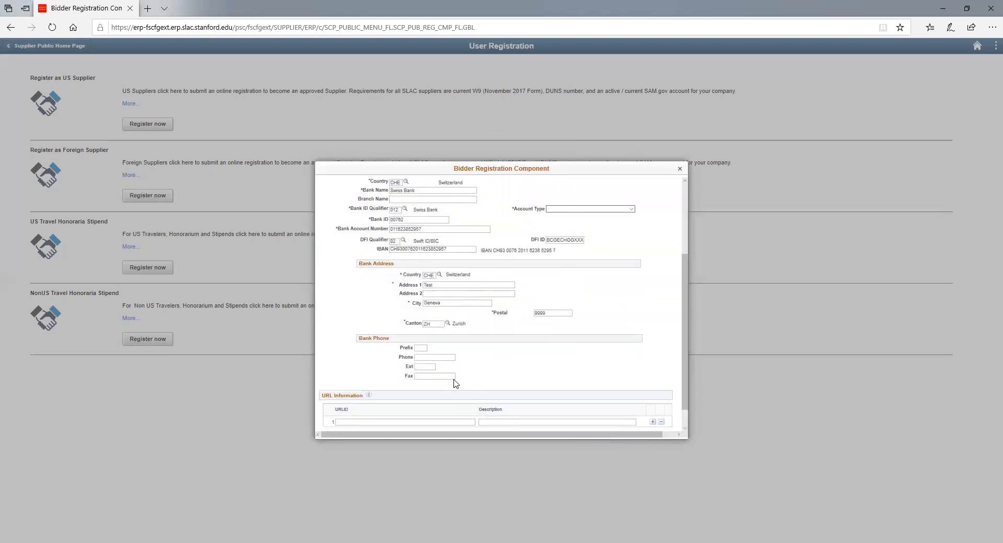
{"action": "left_click", "coordinate": [447, 323]}
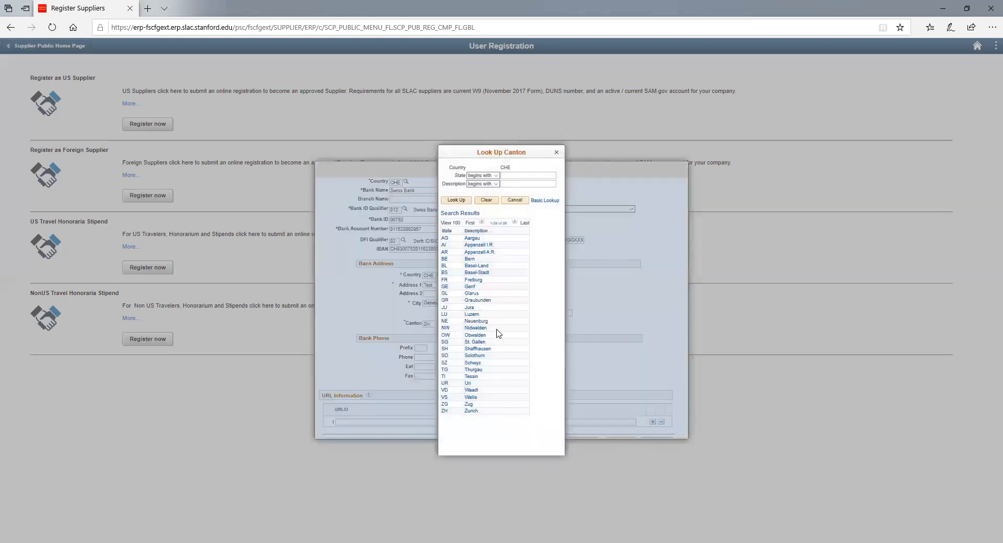
{"action": "left_click", "coordinate": [474, 287]}
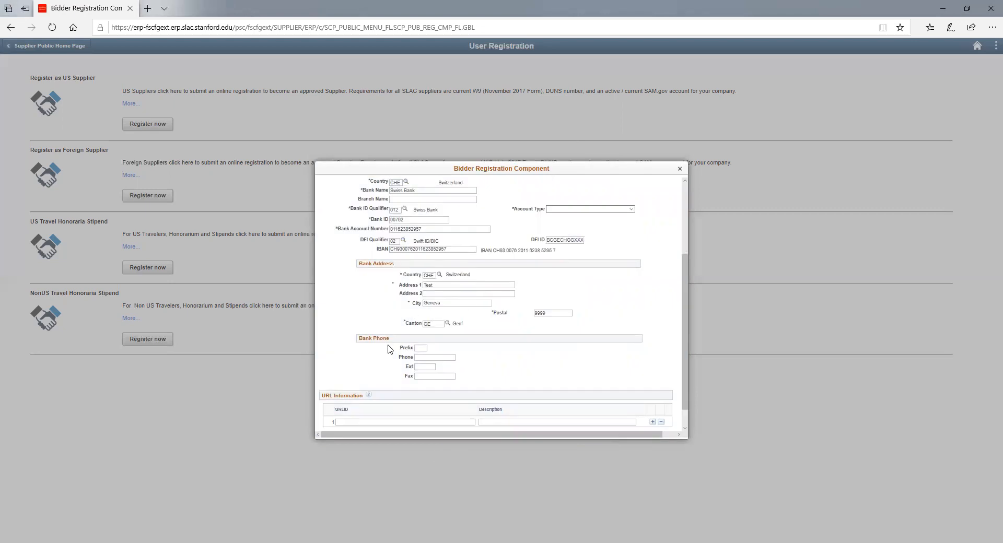
{"action": "scroll", "coordinate": [391, 349], "scroll_direction": "down", "scroll_amount": 1}
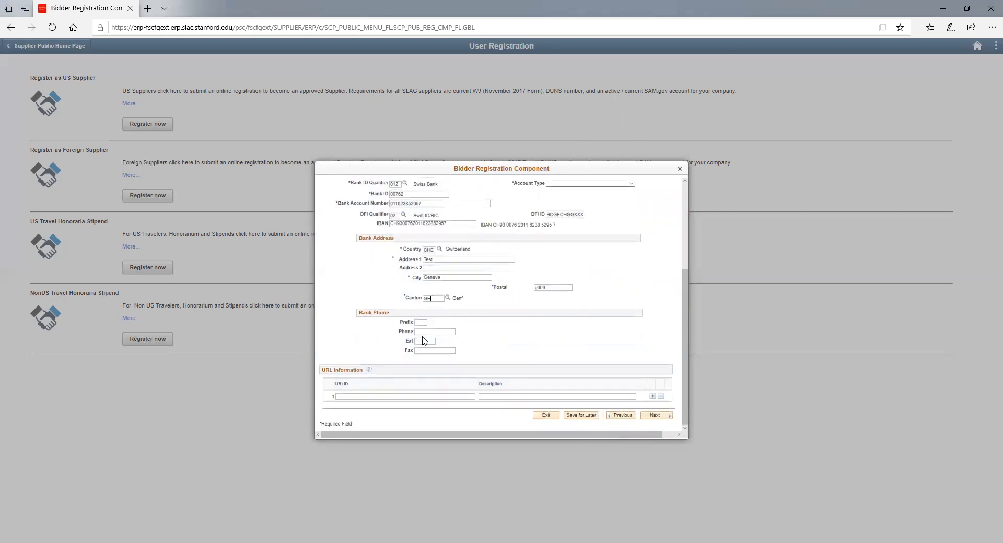
- Choose Bus Acct as the account type and advance to Submit - Step 6 of 6
{"action": "left_click", "coordinate": [651, 416]}
{"action": "left_click", "coordinate": [577, 298]}
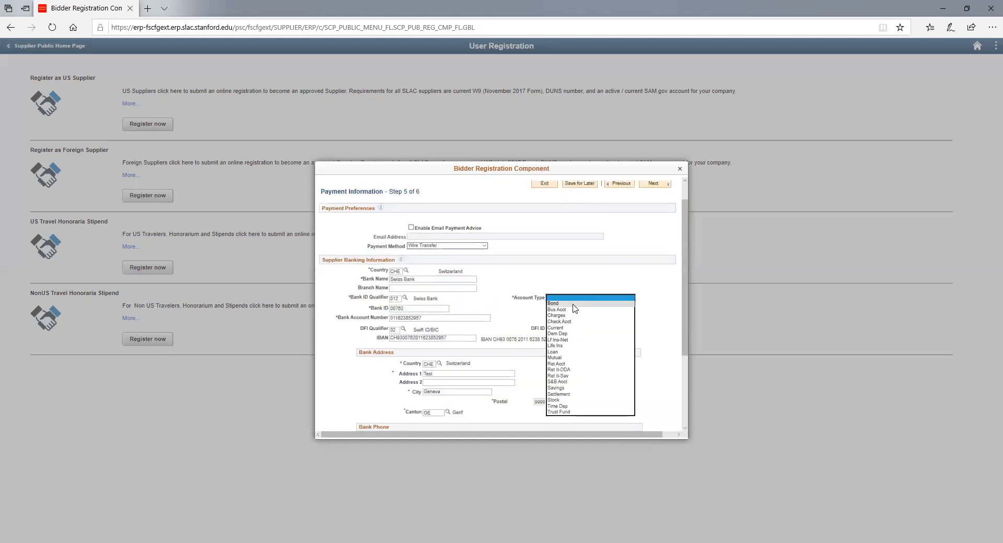
{"action": "left_click", "coordinate": [574, 310]}
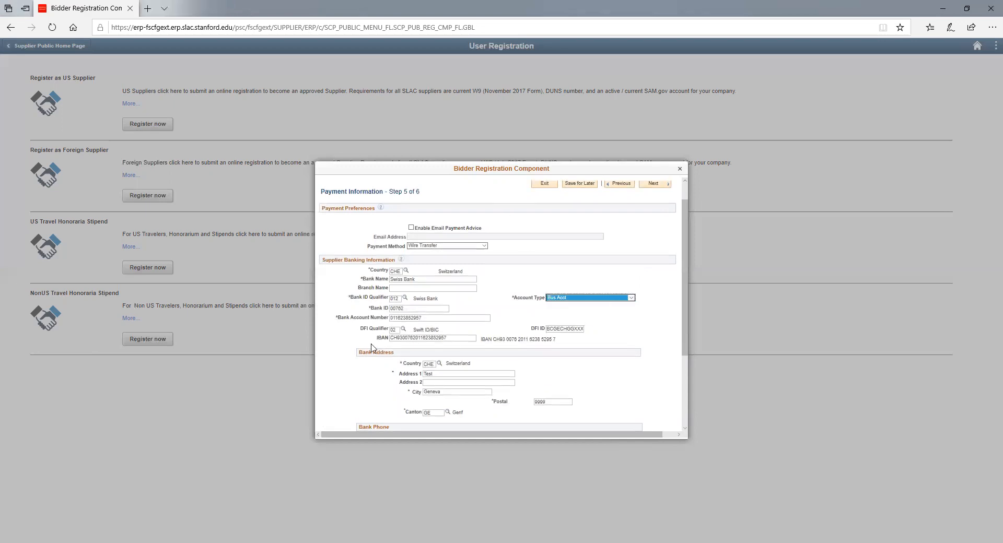
{"action": "scroll", "coordinate": [545, 377], "scroll_direction": "down", "scroll_amount": 3}
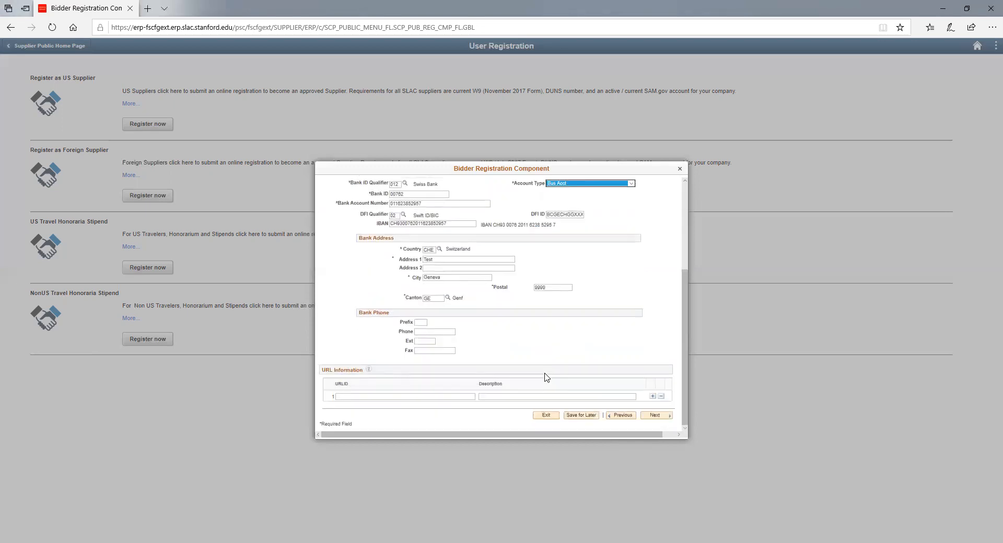
{"action": "left_click", "coordinate": [654, 416]}
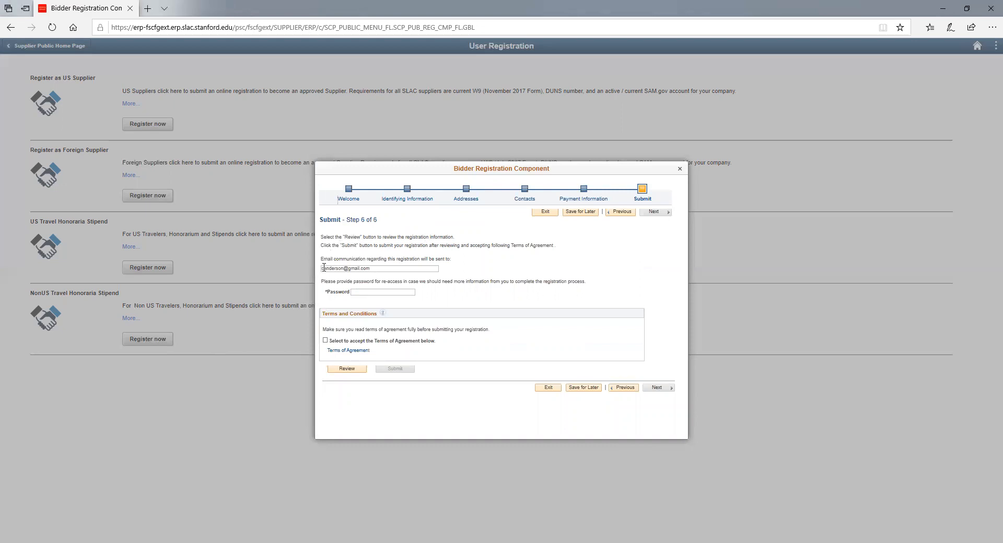
- Enter a re-access password, accept the Terms of Agreement, and submit the registration
{"action": "left_click", "coordinate": [355, 292]}
{"action": "key", "text": "Caps_Lock"}
{"action": "type", "text": "•"}
{"action": "key", "text": "Caps_Lock"}
{"action": "type", "text": "•••"}
{"action": "left_click", "coordinate": [325, 340]}
{"action": "left_click", "coordinate": [396, 370]}
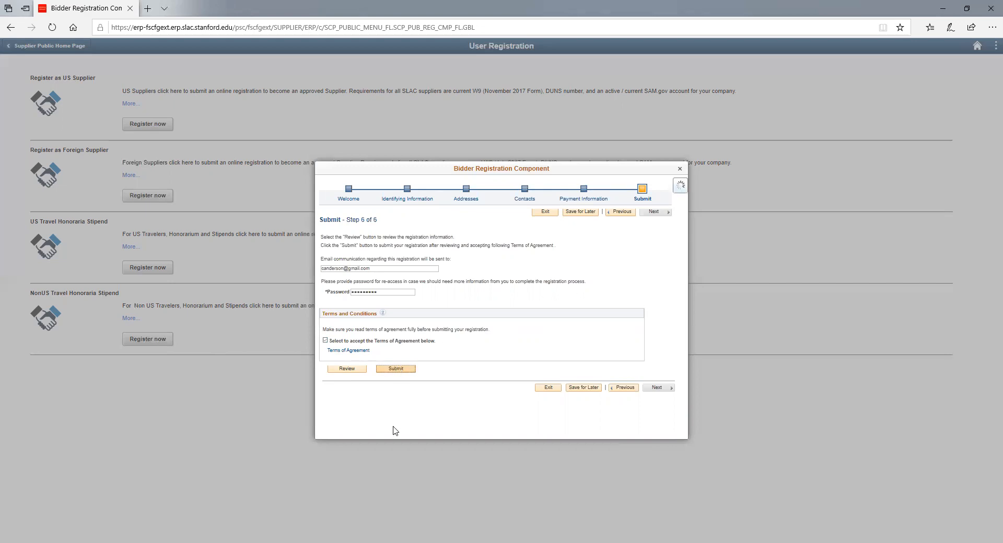